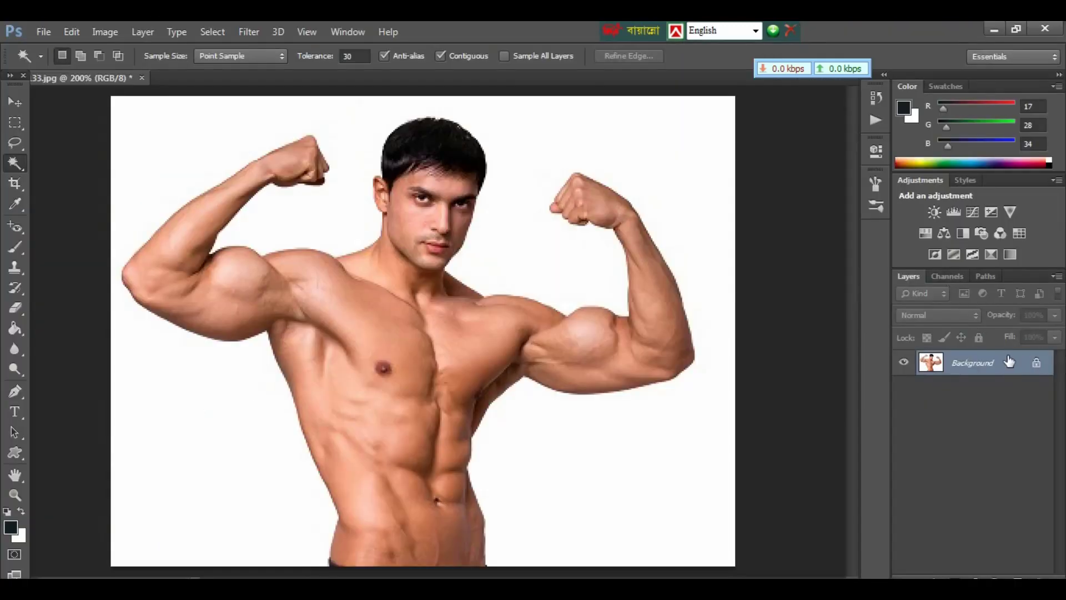
# Step: Convert the locked Background layer into an editable layer named Layer 0
pyautogui.doubleClick(1011, 367)
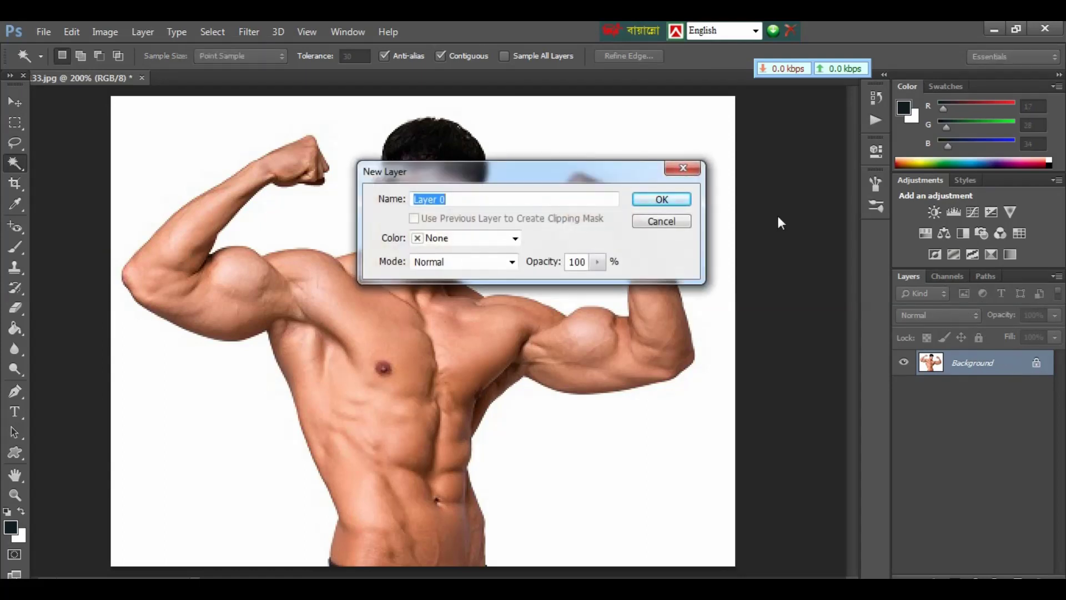
pyautogui.click(661, 199)
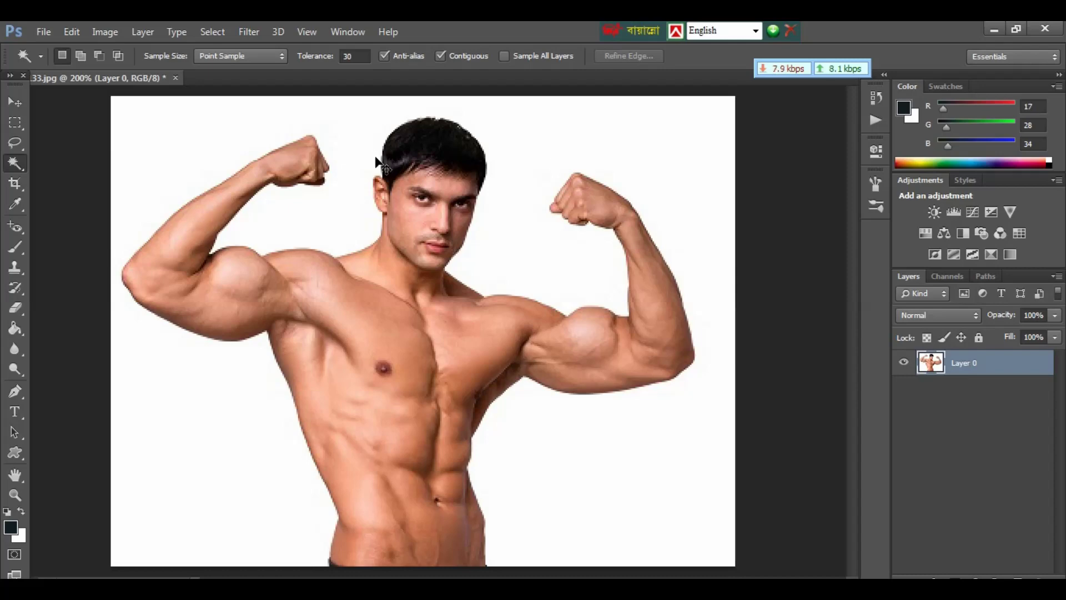
pyautogui.press('f')
pyautogui.press('f')
# Step: Select the white backdrop around the man, delete it, and clear the selection
pyautogui.click(598, 128)
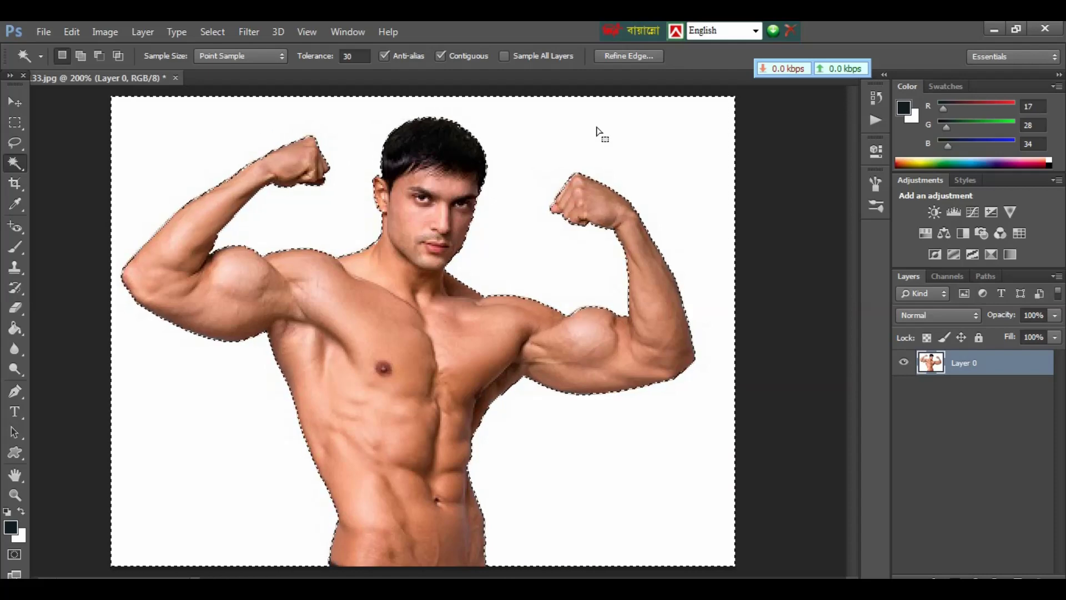
pyautogui.press('Delete')
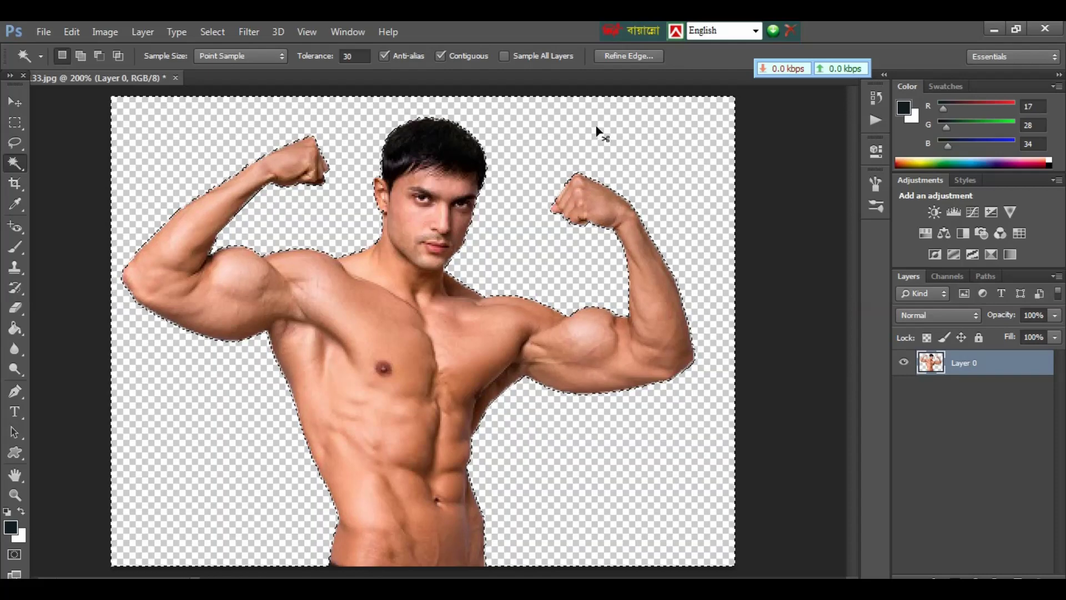
pyautogui.hotkey('ctrl', 'd')
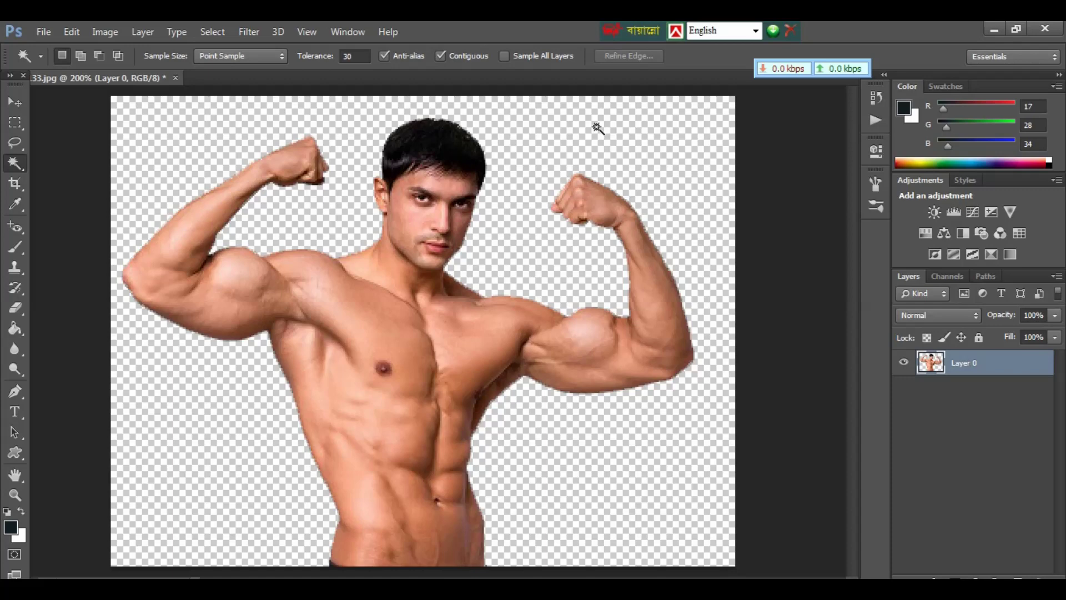
# Step: Resize the image to 1920 pixels wide with proportions kept, then zoom out to see it
pyautogui.click(110, 34)
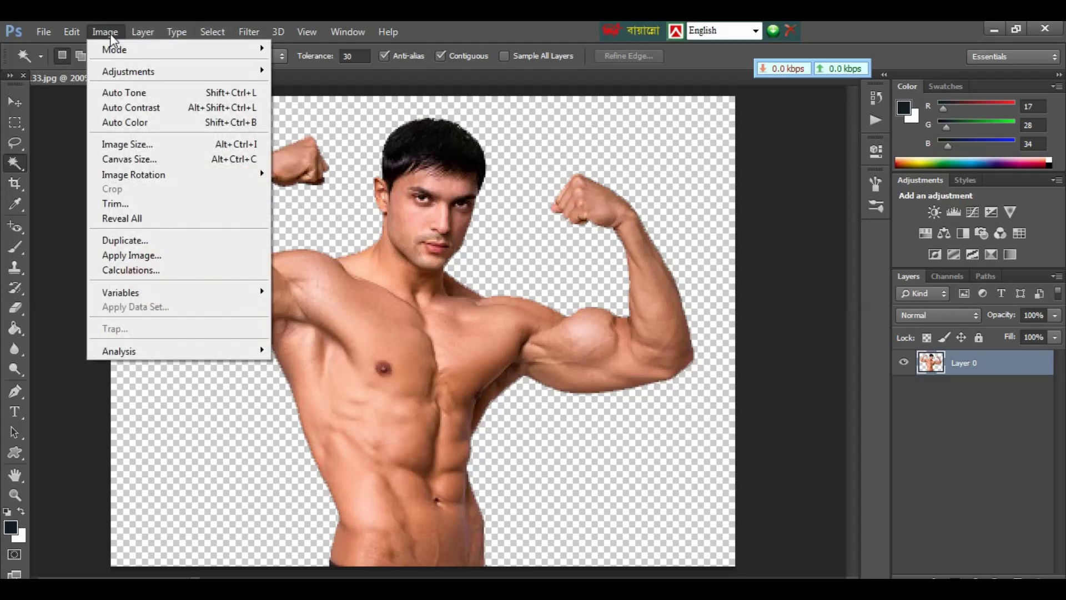
pyautogui.click(128, 145)
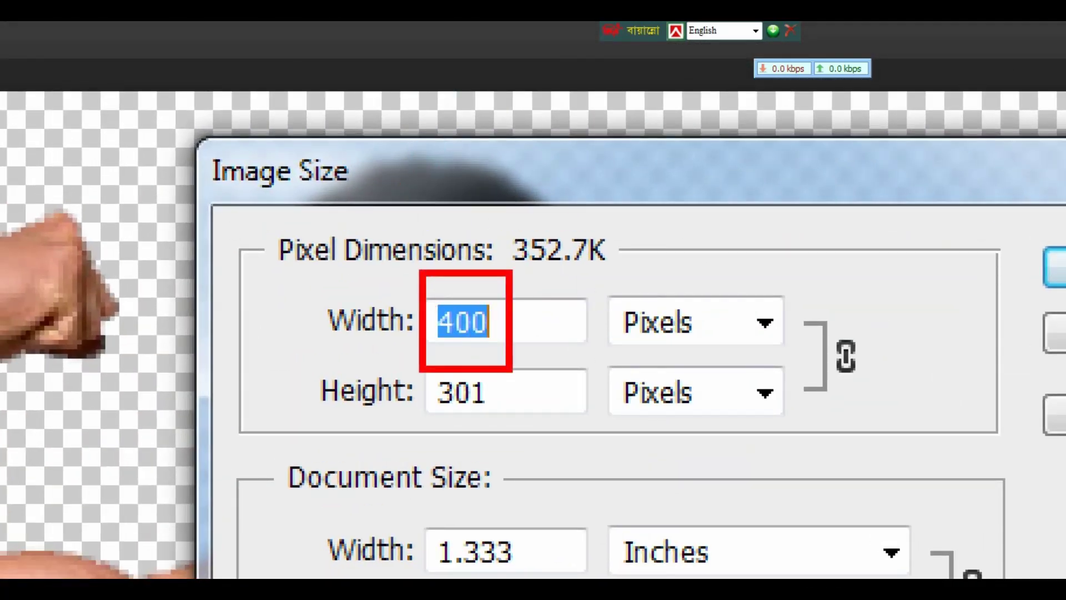
pyautogui.moveTo(414, 370); pyautogui.dragTo(516, 419)
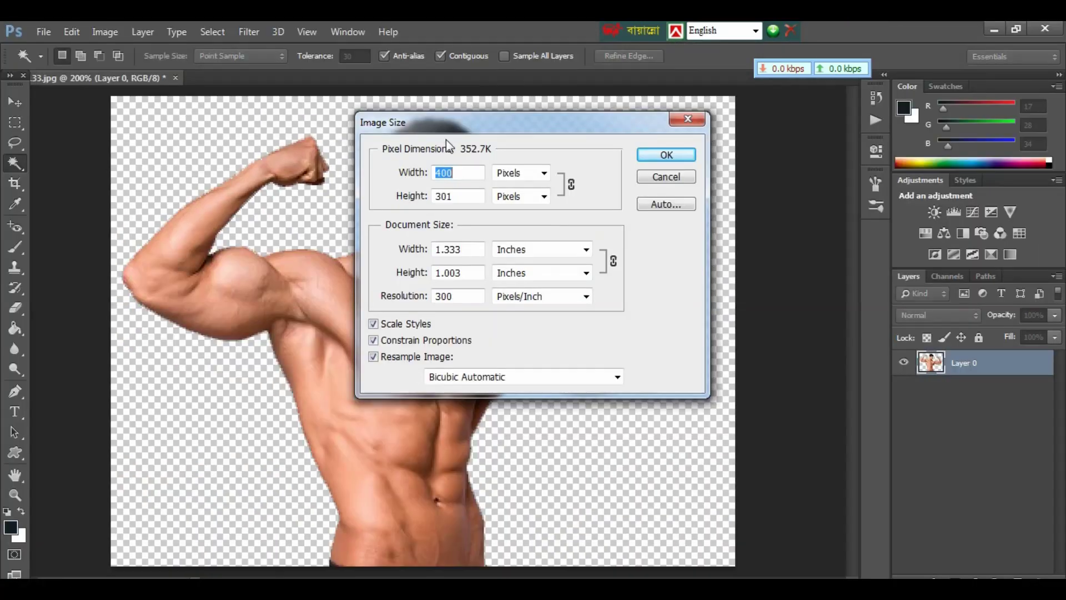
pyautogui.write('1920')
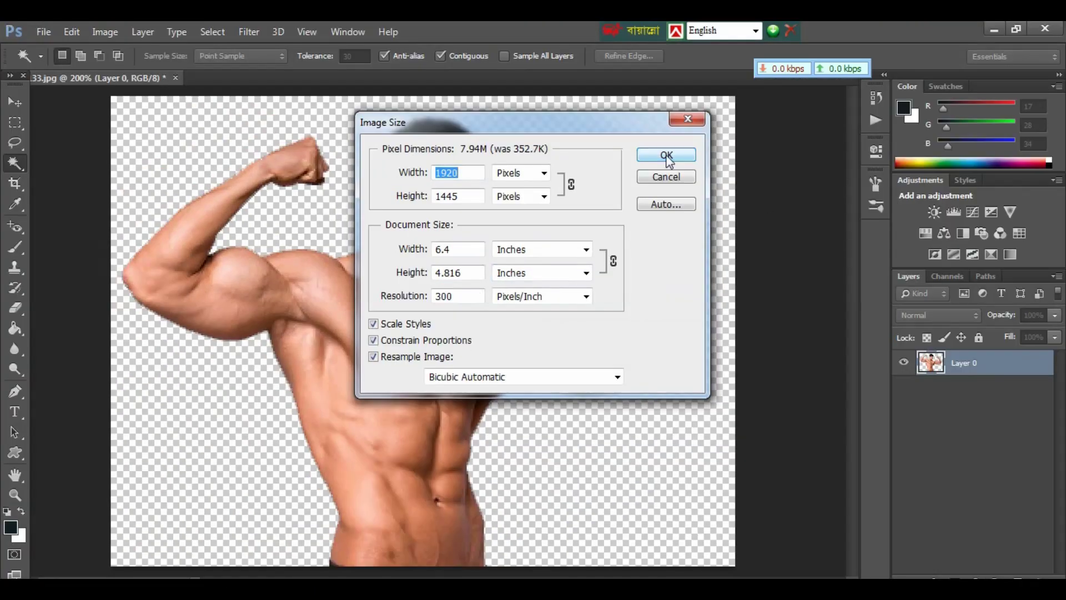
pyautogui.click(710, 123)
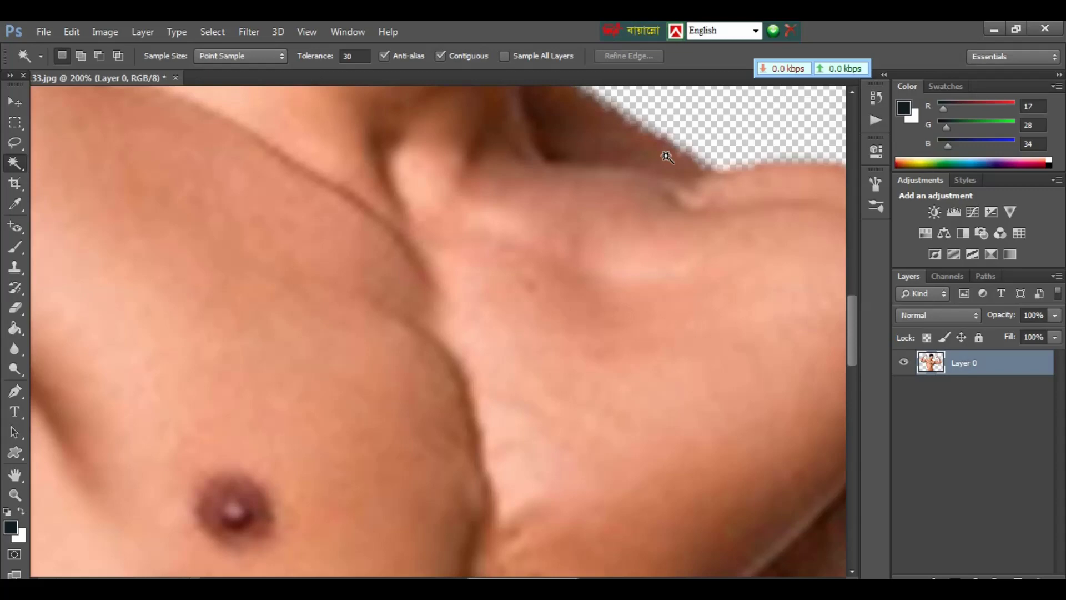
pyautogui.hotkey('ctrl', '-')
pyautogui.hotkey('ctrl', '-')
pyautogui.hotkey('ctrl', '-')
pyautogui.hotkey('ctrl', '-')
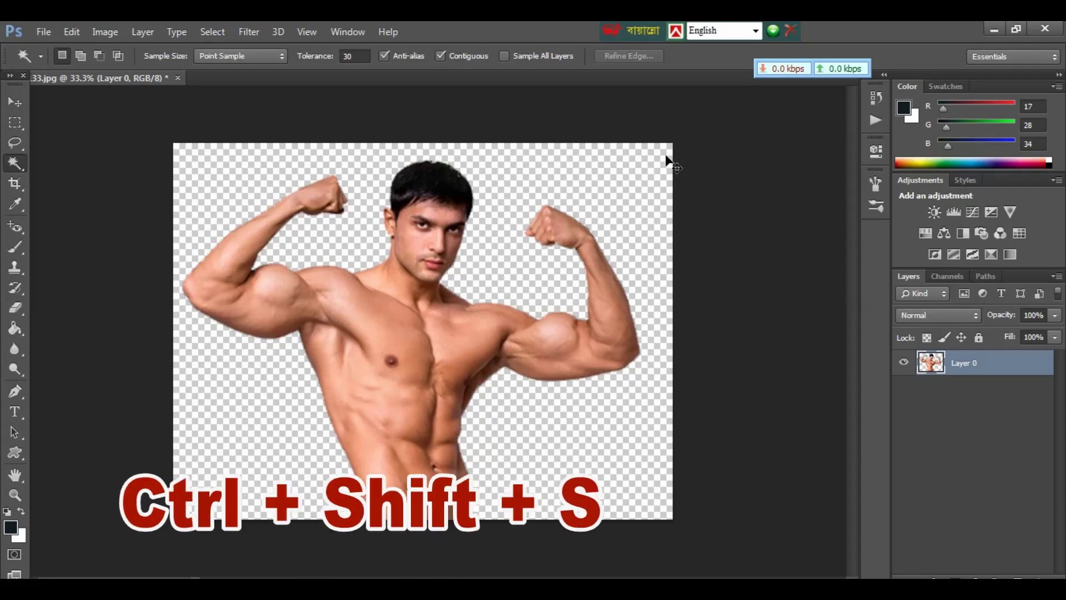
# Step: Save the cut-out as a PNG named Editing.png, then minimise Photoshop
pyautogui.click(43, 32)
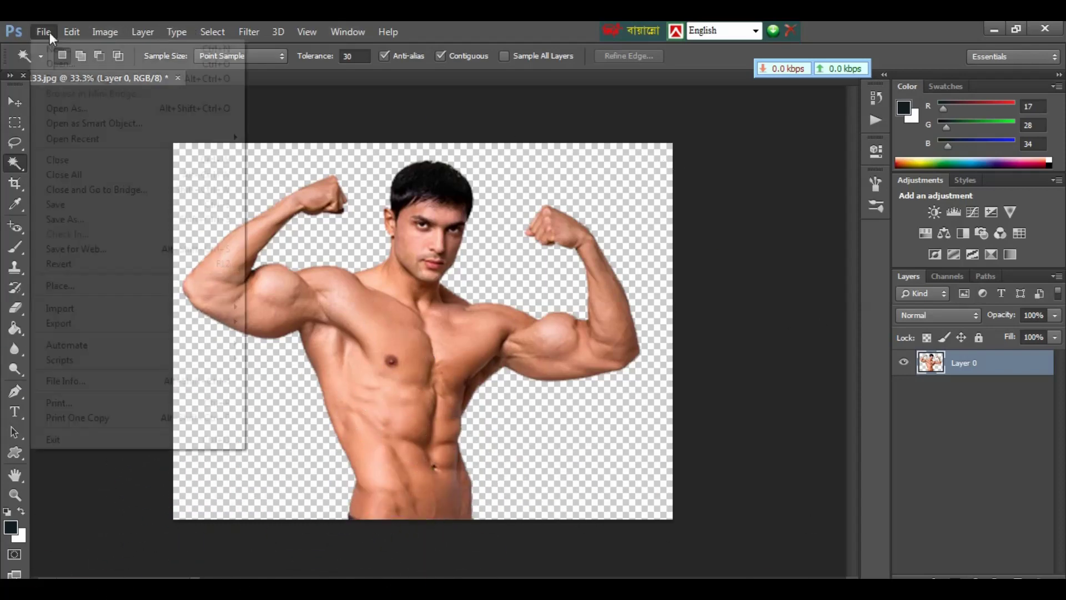
pyautogui.click(88, 219)
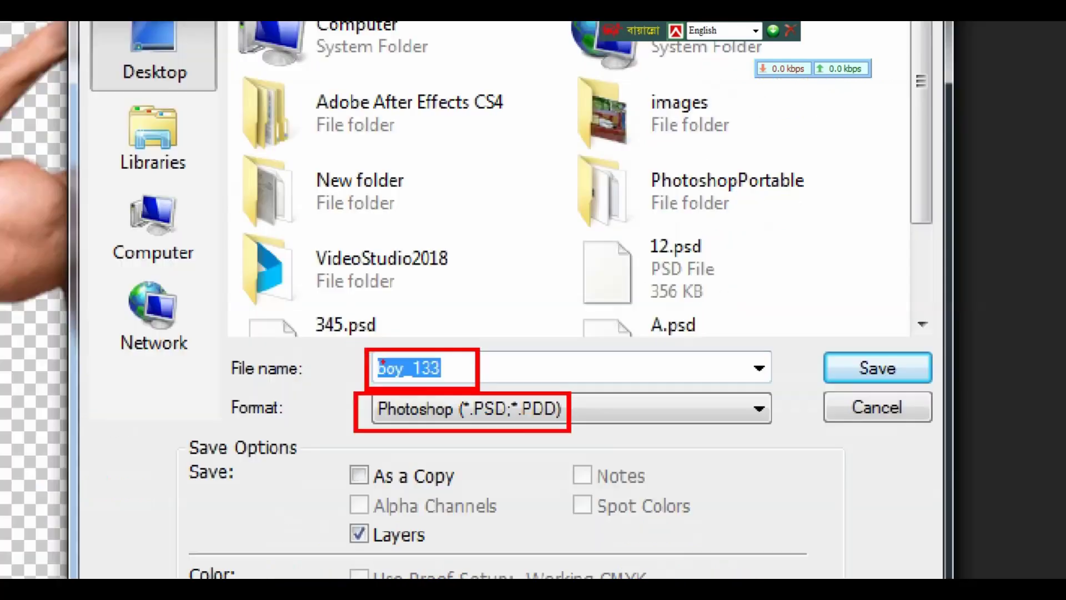
pyautogui.click(562, 377)
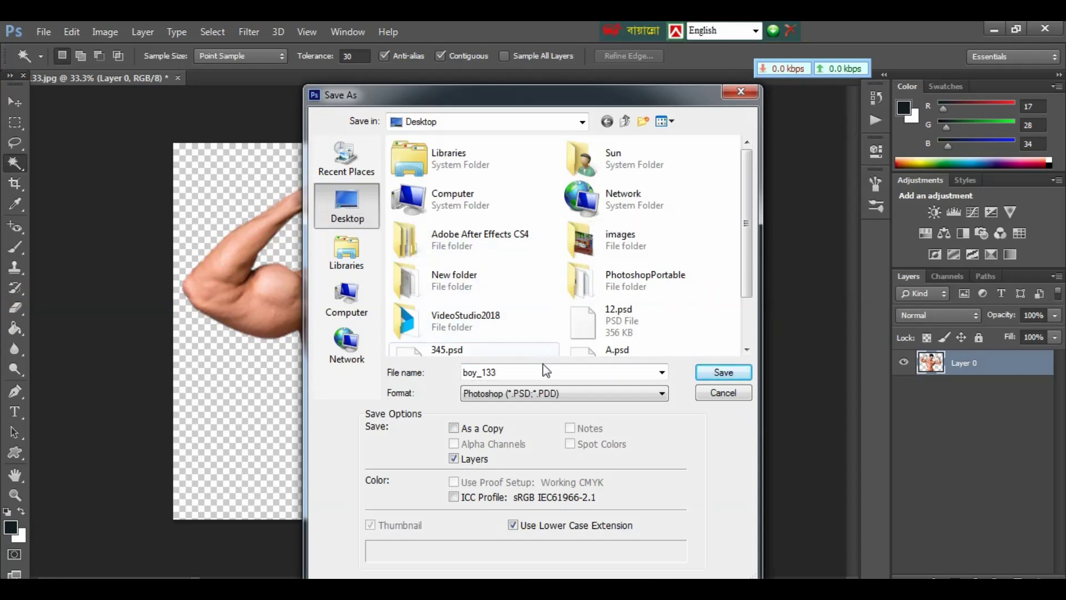
pyautogui.moveTo(520, 374); pyautogui.dragTo(465, 383)
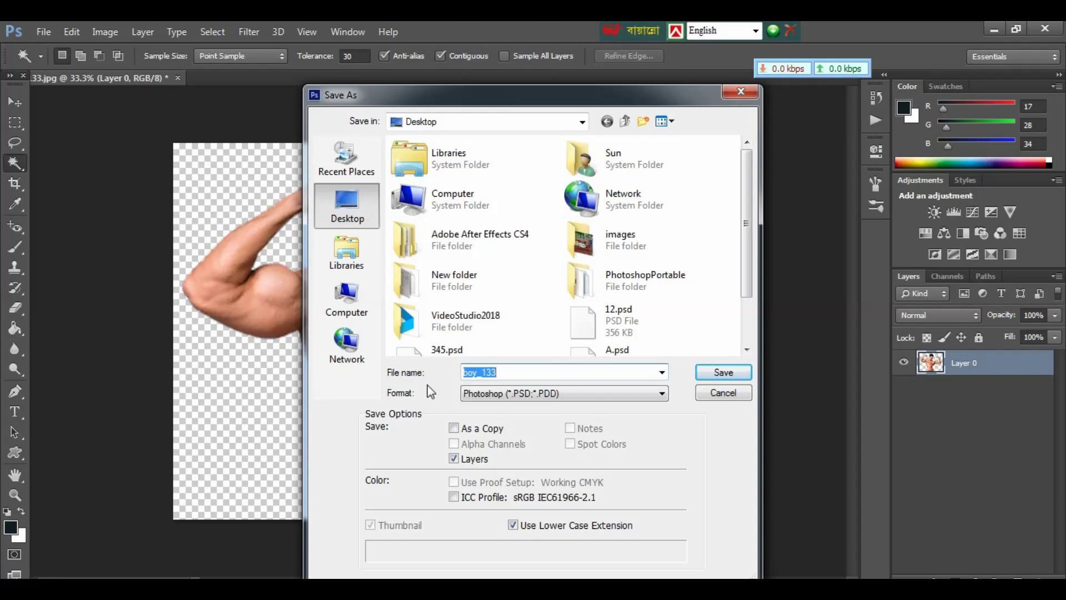
pyautogui.write('Editing')
pyautogui.click(553, 395)
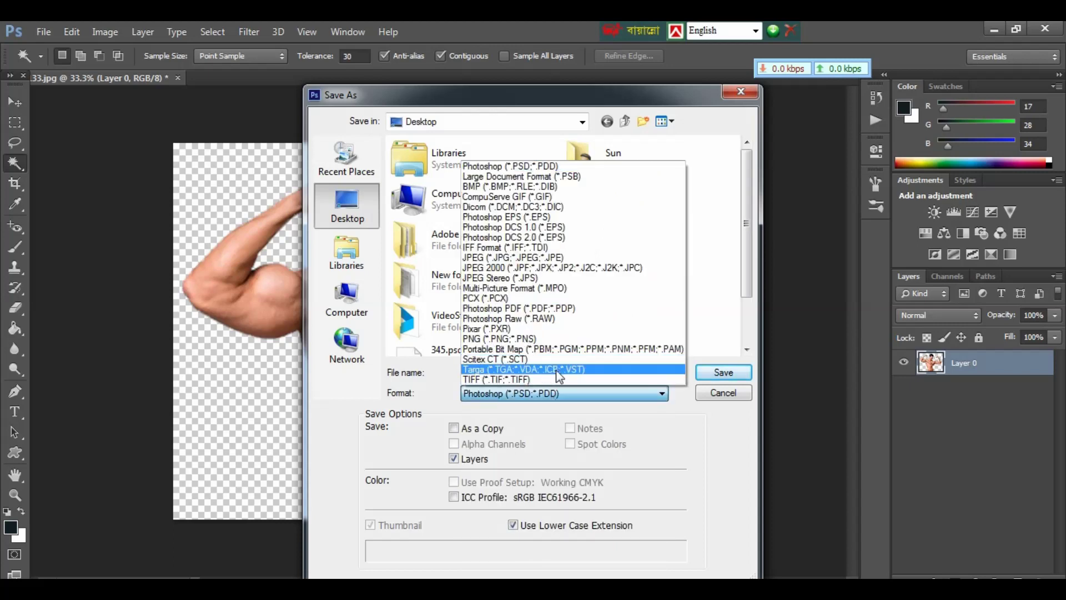
pyautogui.click(512, 340)
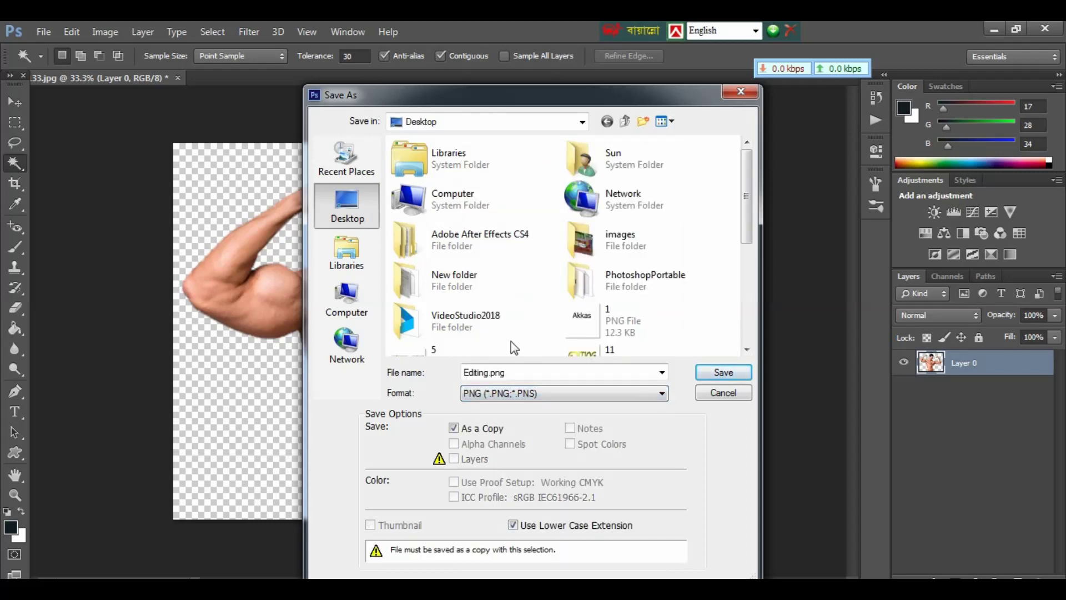
pyautogui.click(732, 374)
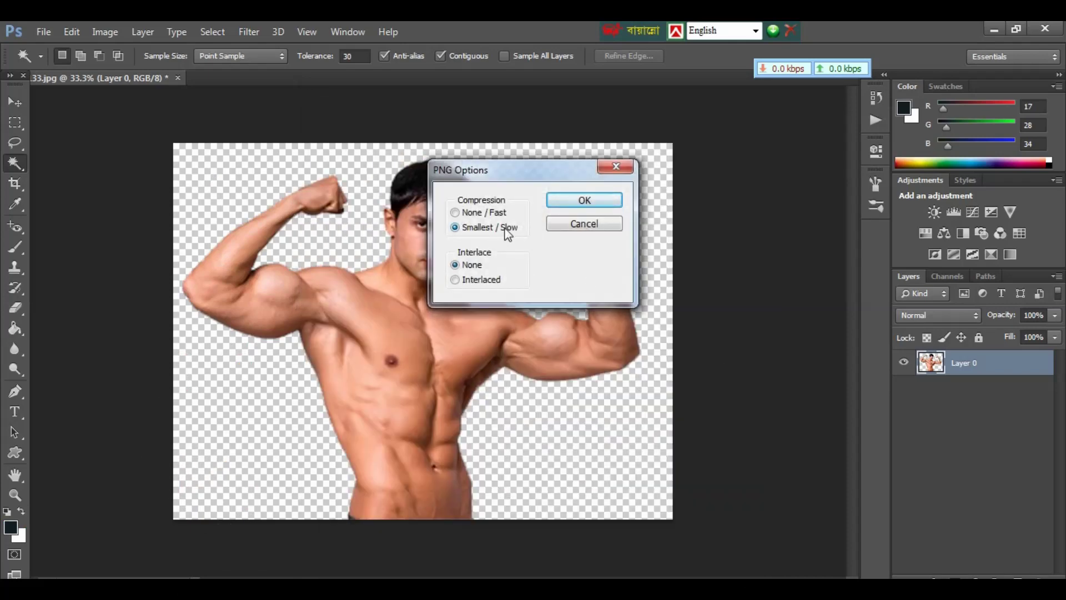
pyautogui.click(596, 204)
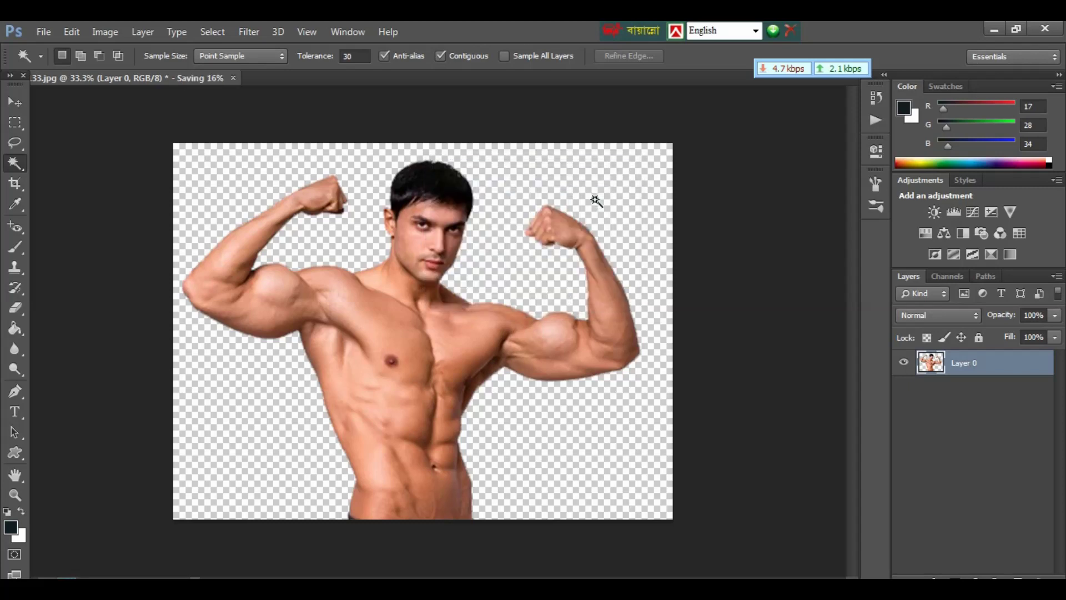
pyautogui.click(993, 29)
# Step: Create Comp 1 at 1920 × 1280, 29.97 fps, 30 seconds long
pyautogui.click(994, 29)
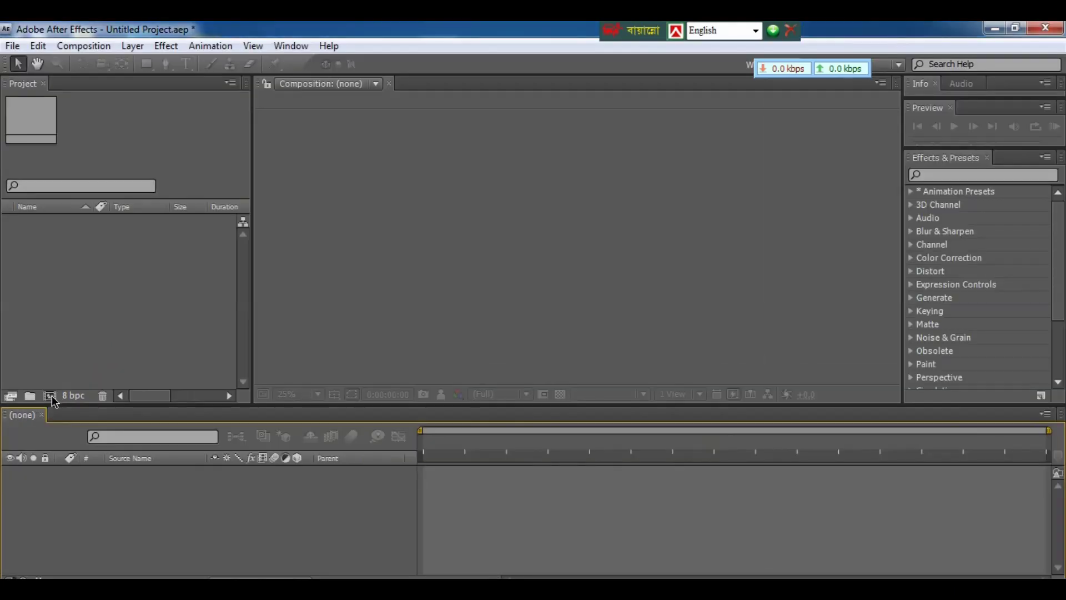
pyautogui.click(150, 377)
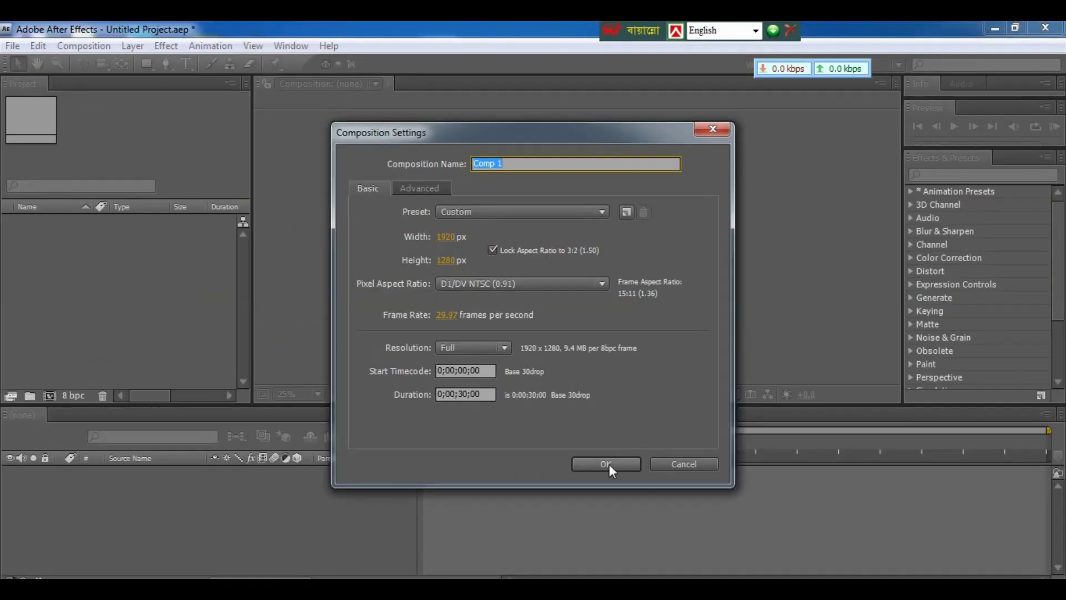
pyautogui.click(606, 464)
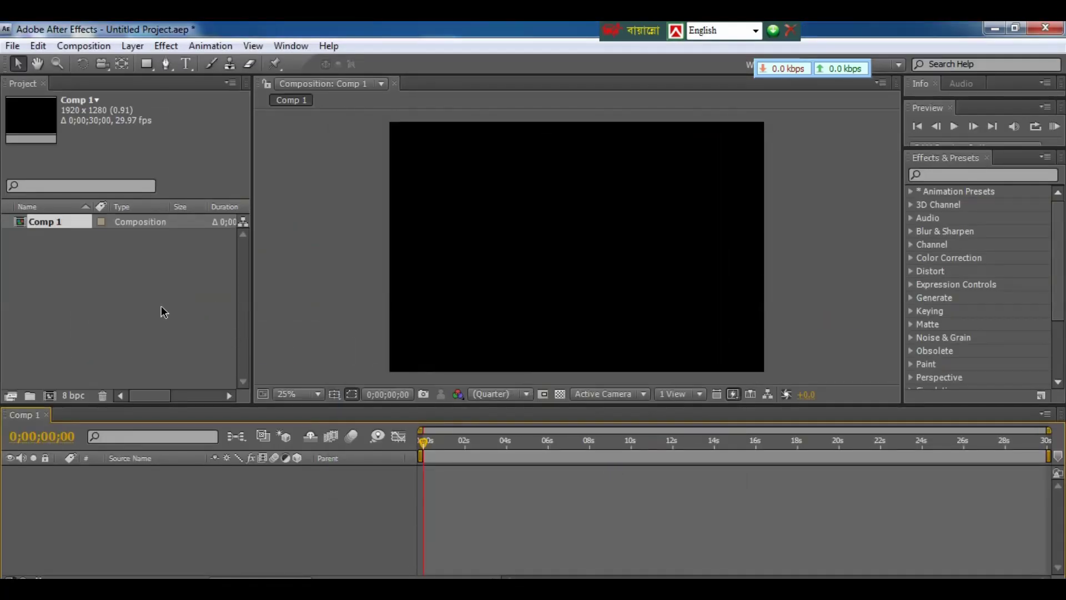
# Step: Import Editing.png from the desktop and drop it into the Comp 1 timeline as a layer
pyautogui.click(995, 29)
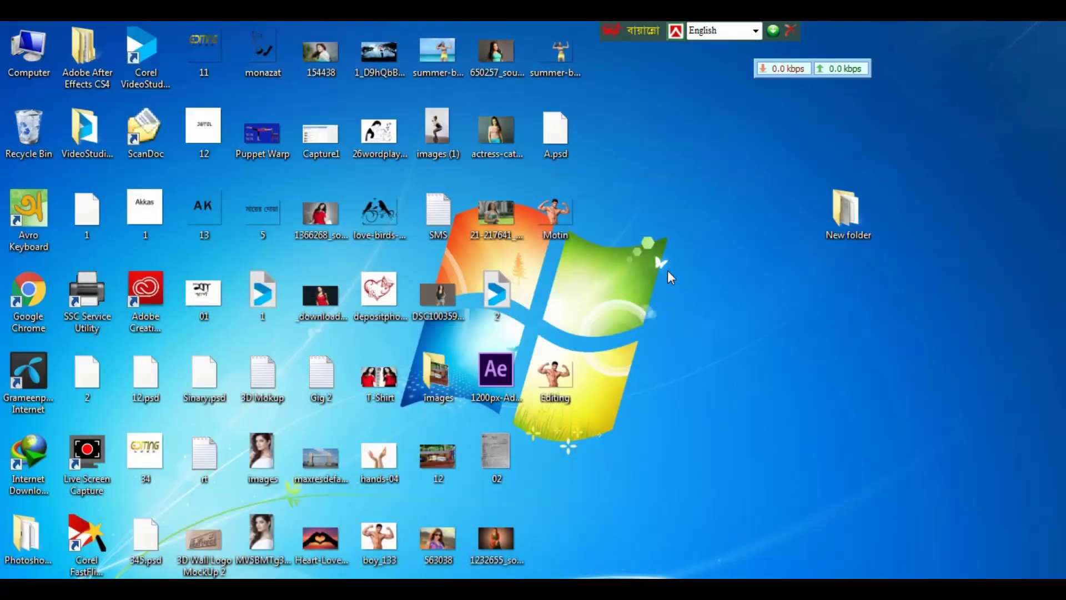
pyautogui.doubleClick(555, 375)
pyautogui.moveTo(339, 502); pyautogui.dragTo(121, 274)
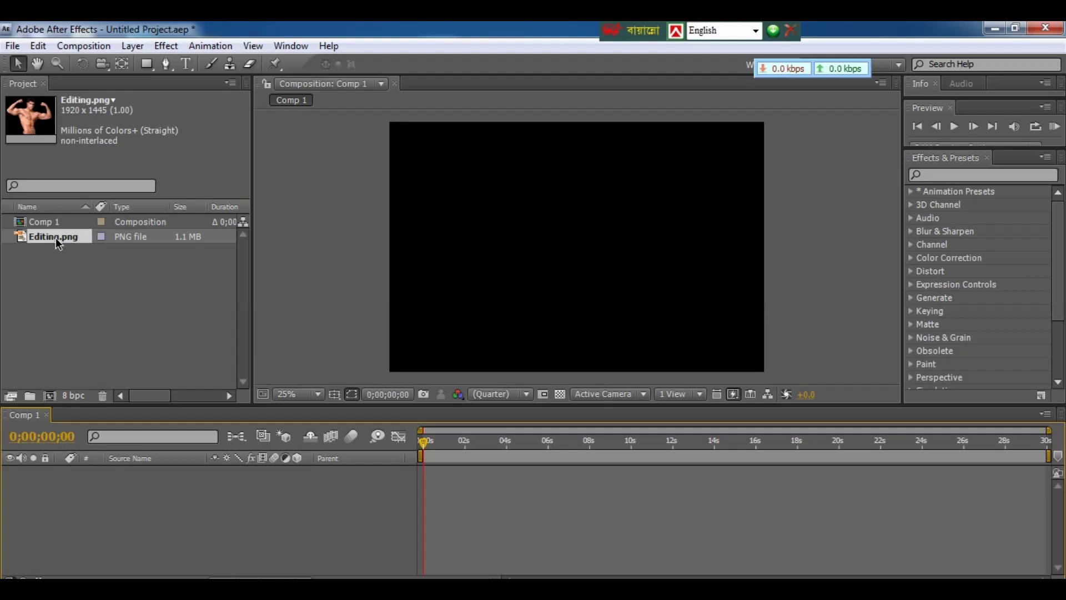
pyautogui.moveTo(55, 237); pyautogui.dragTo(58, 252)
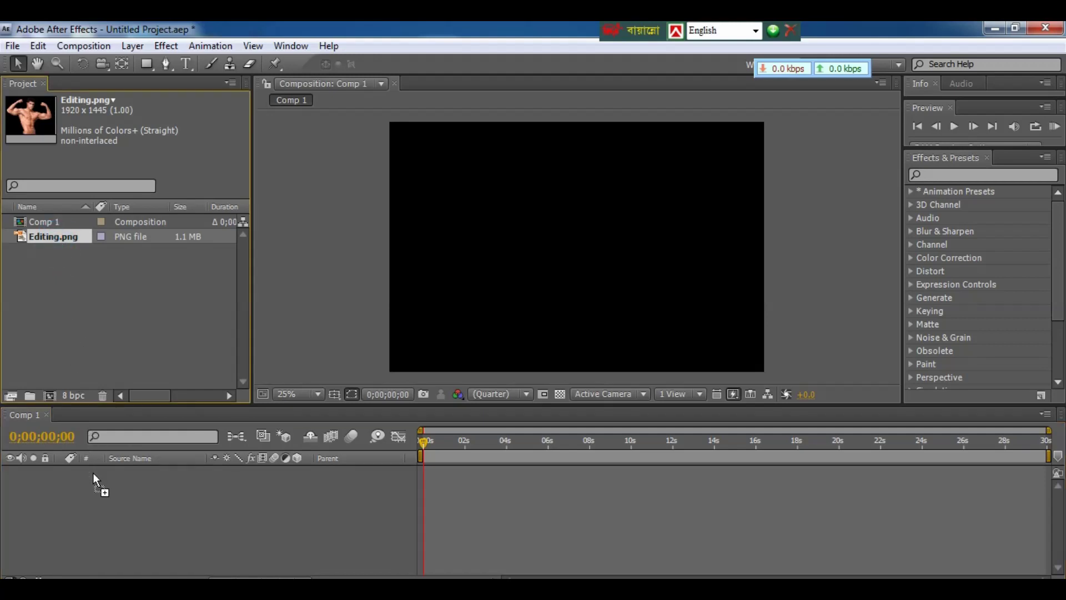
pyautogui.moveTo(93, 474); pyautogui.dragTo(93, 472)
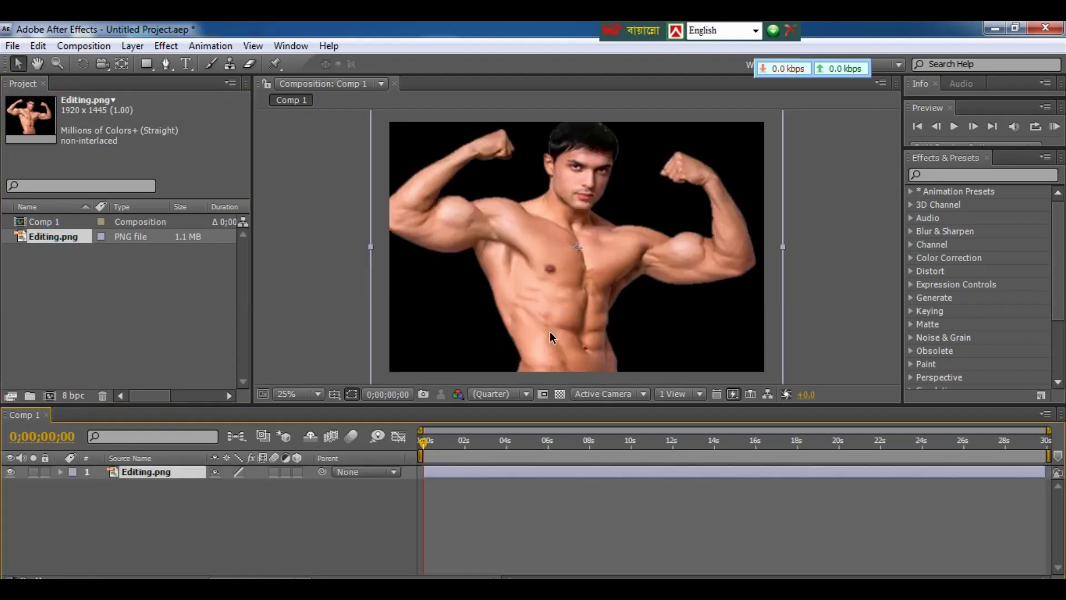
# Step: Scale the Editing.png layer down slightly to fit the frame, viewing at 25%
pyautogui.press(',')
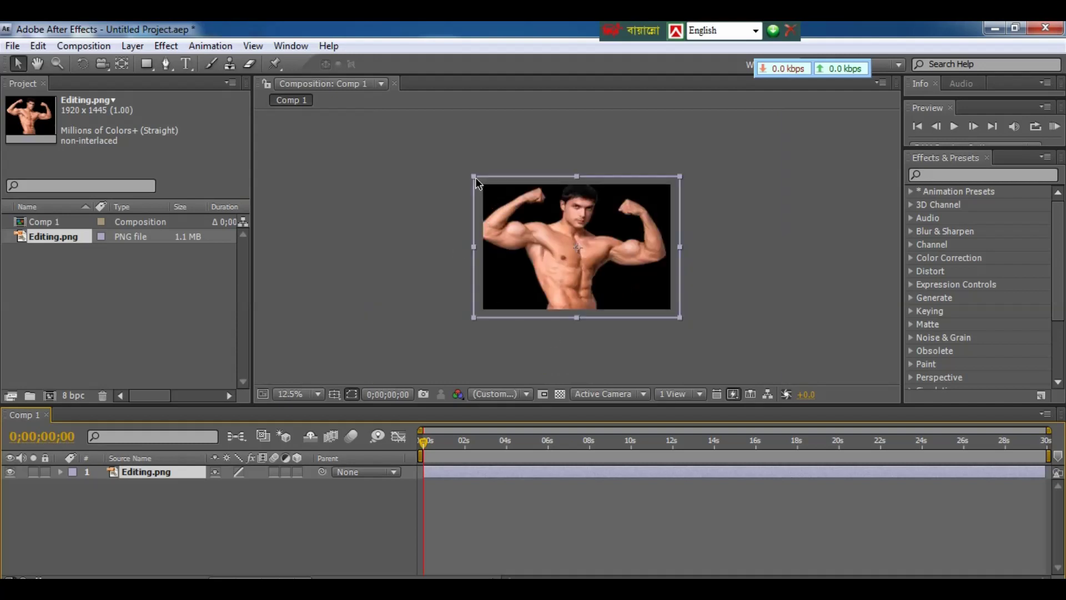
pyautogui.moveTo(475, 178); pyautogui.dragTo(488, 186)
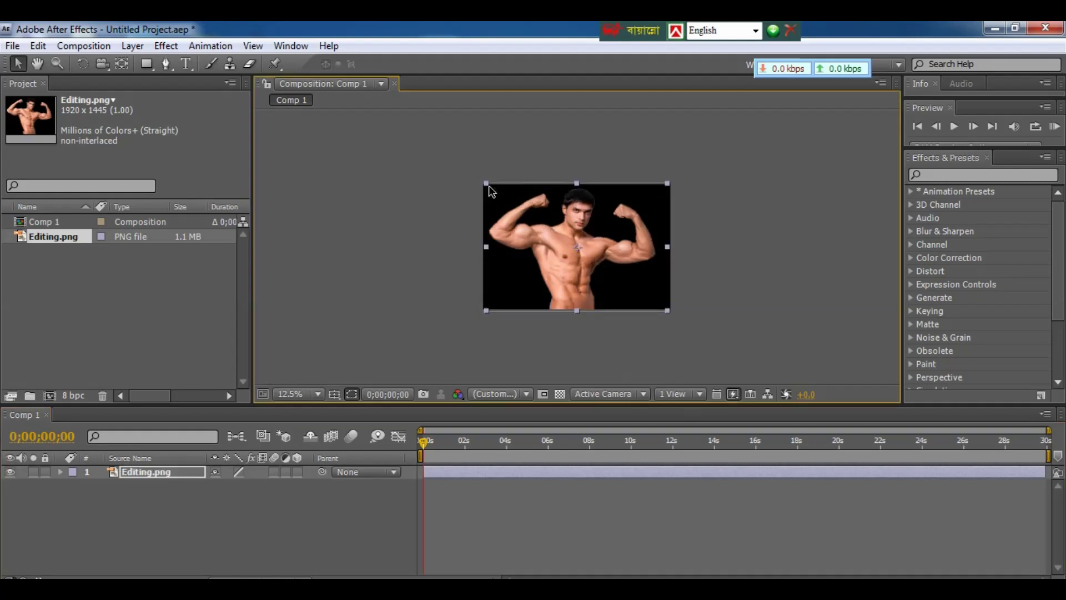
pyautogui.press('.')
pyautogui.press('.')
pyautogui.press('.')
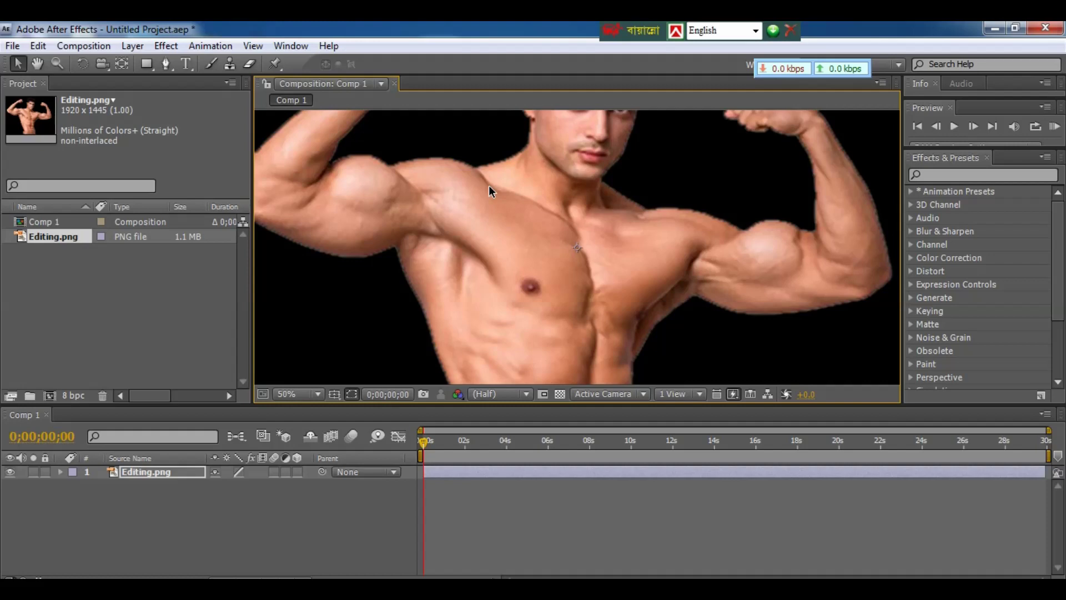
pyautogui.press(',')
pyautogui.press(',')
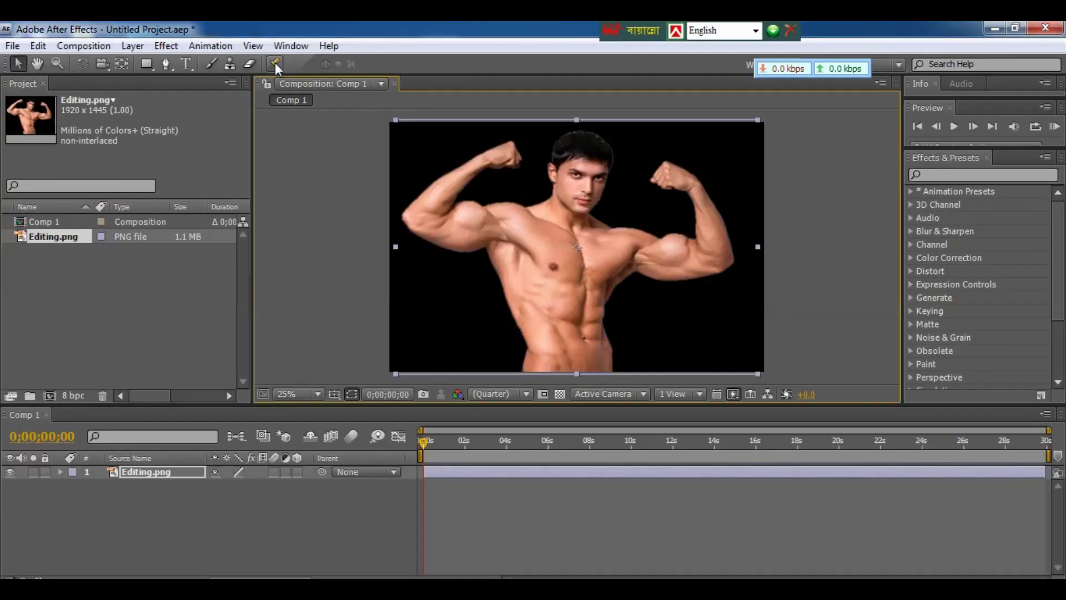
# Step: Place the first puppet pin on the left side of the man's waist
pyautogui.click(311, 148)
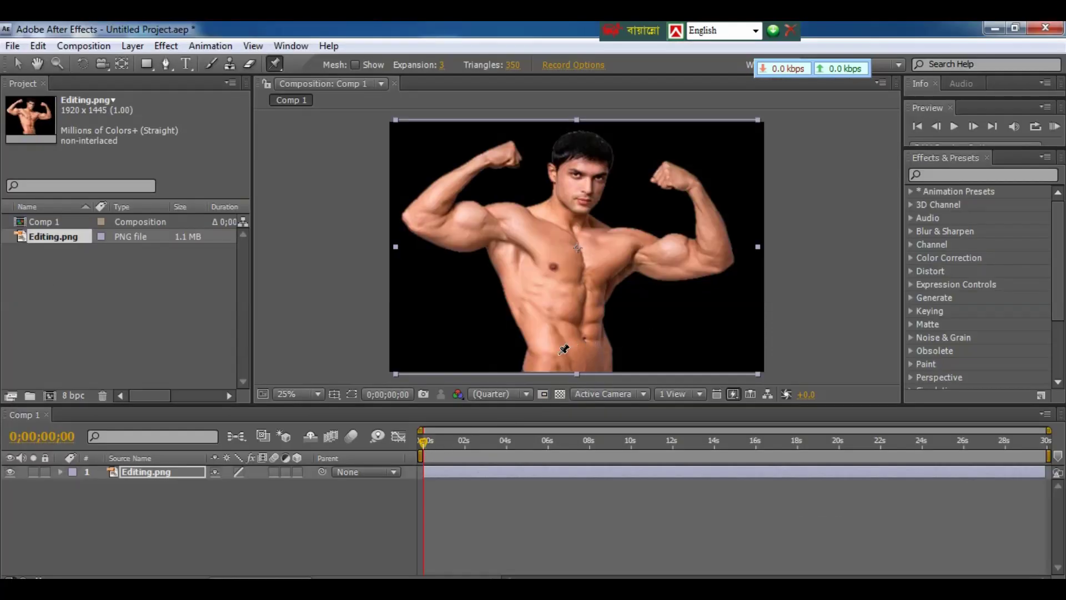
pyautogui.click(537, 361)
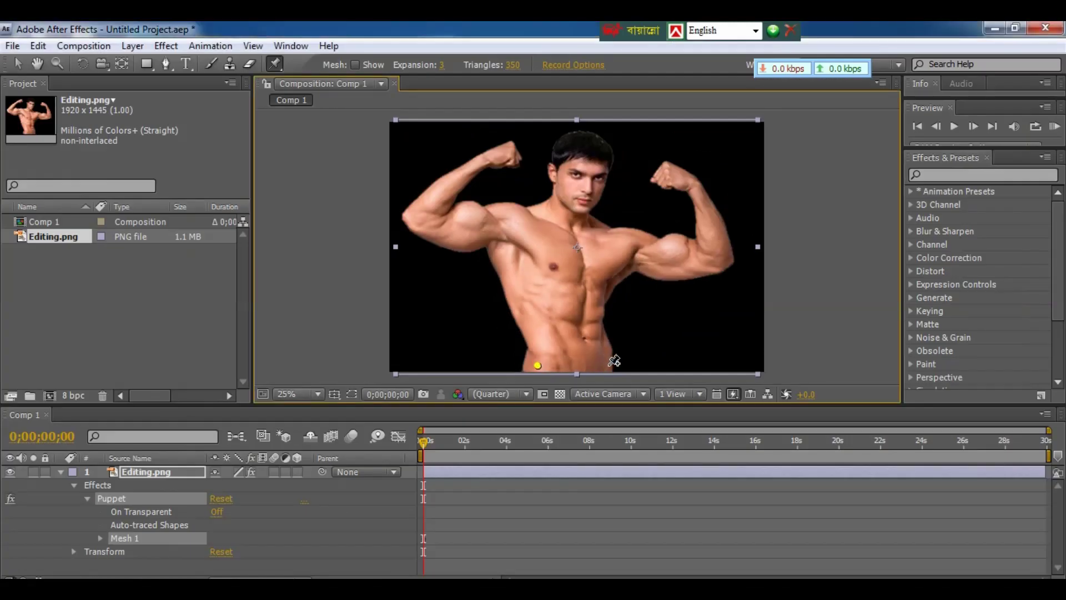
# Step: Add puppet pins on the right side of the waist and the middle of the chest
pyautogui.click(609, 367)
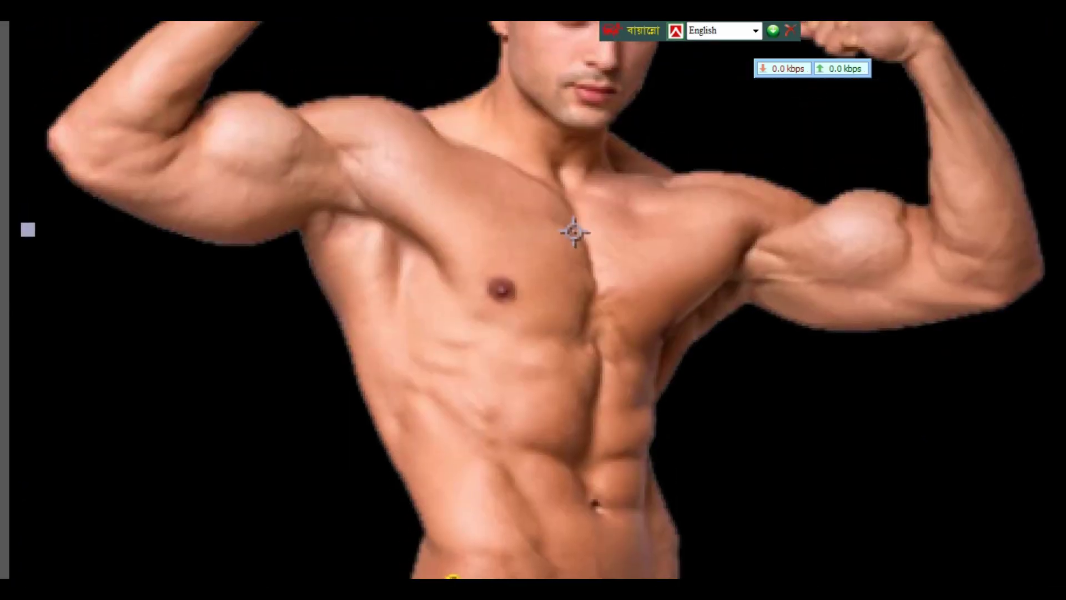
pyautogui.click(573, 194)
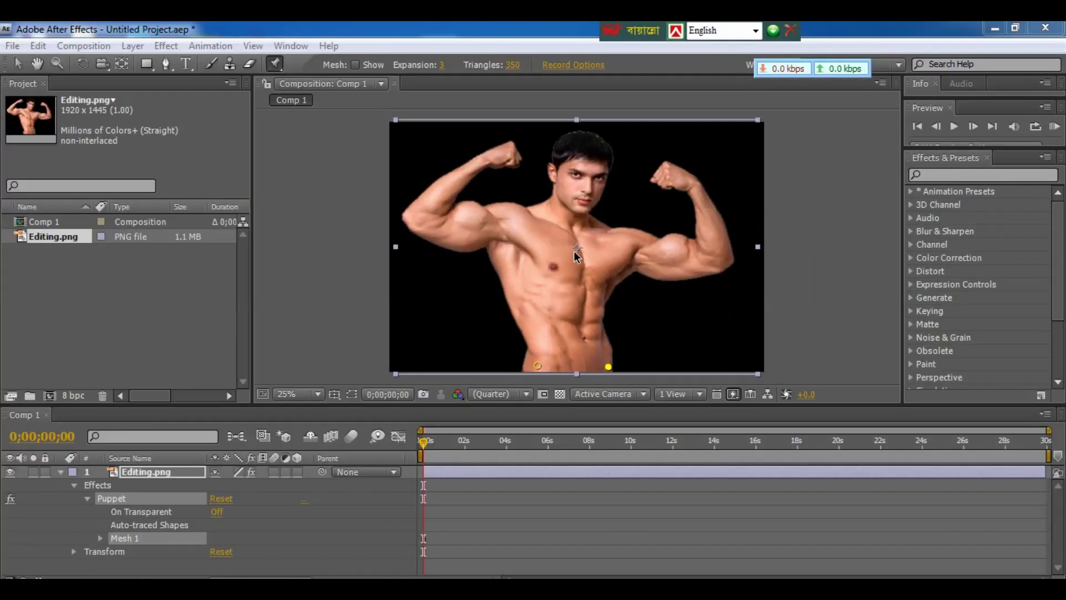
pyautogui.click(588, 273)
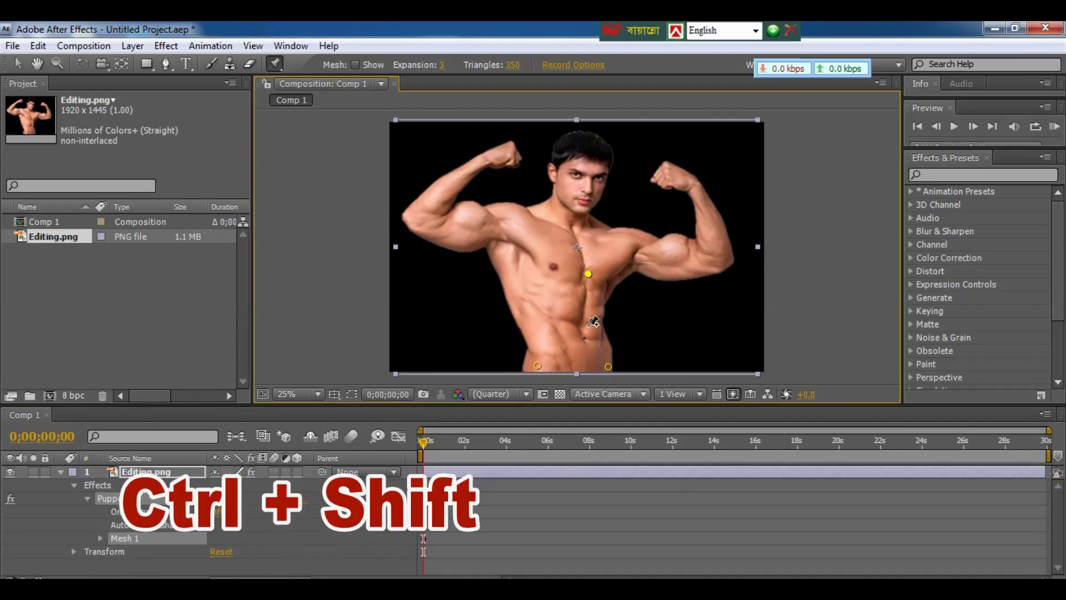
# Step: Record a sideways sway on the chest pin and preview the animation
pyautogui.keyDown('ctrl'); pyautogui.click(592, 275); pyautogui.keyUp('ctrl')
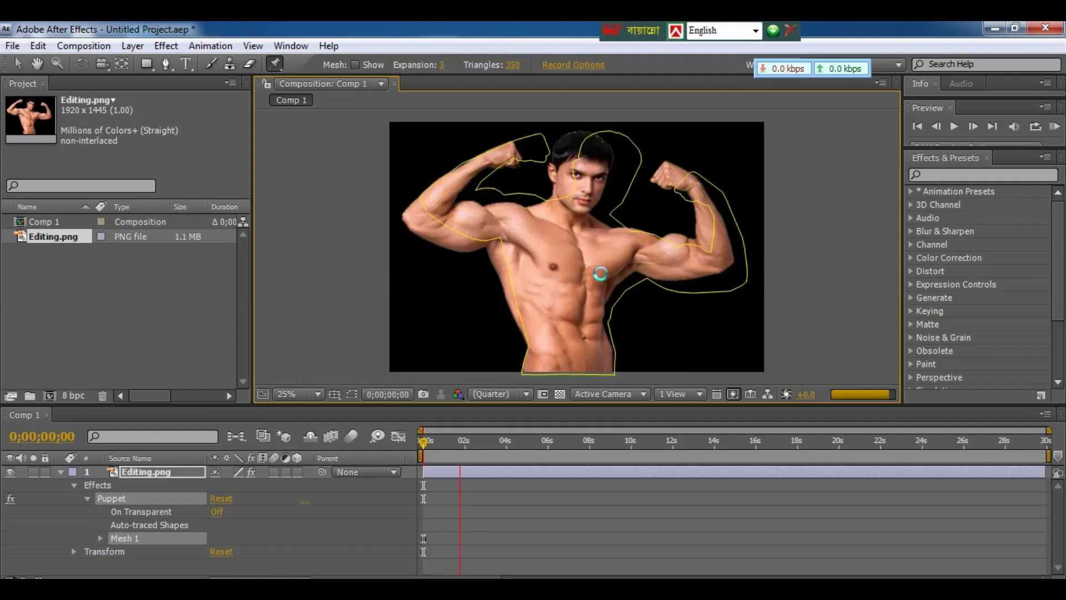
pyautogui.moveTo(600, 273); pyautogui.dragTo(593, 274)
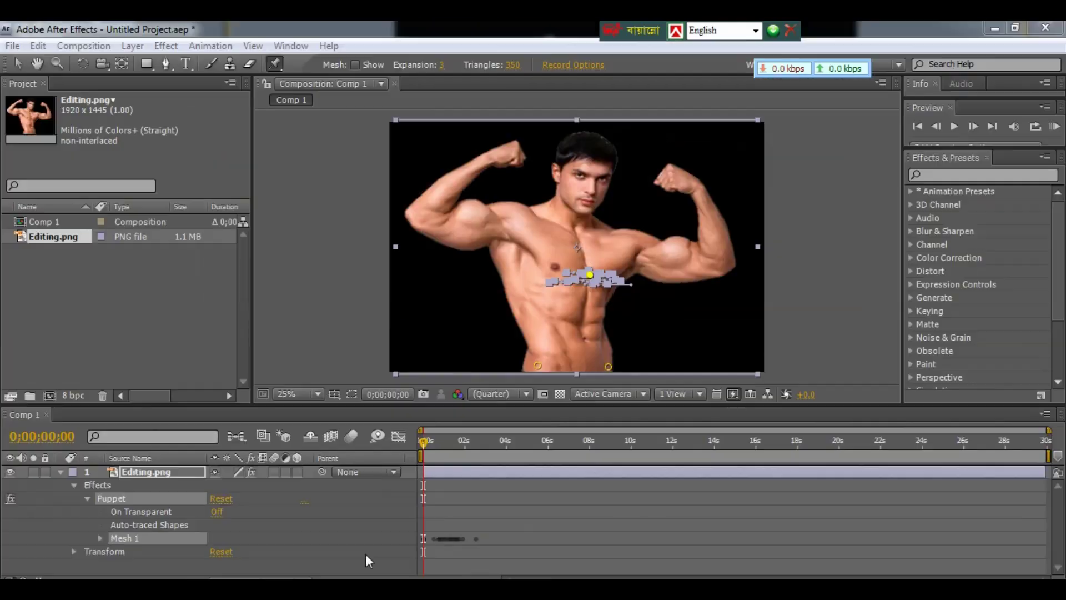
pyautogui.click(465, 514)
pyautogui.press('space')
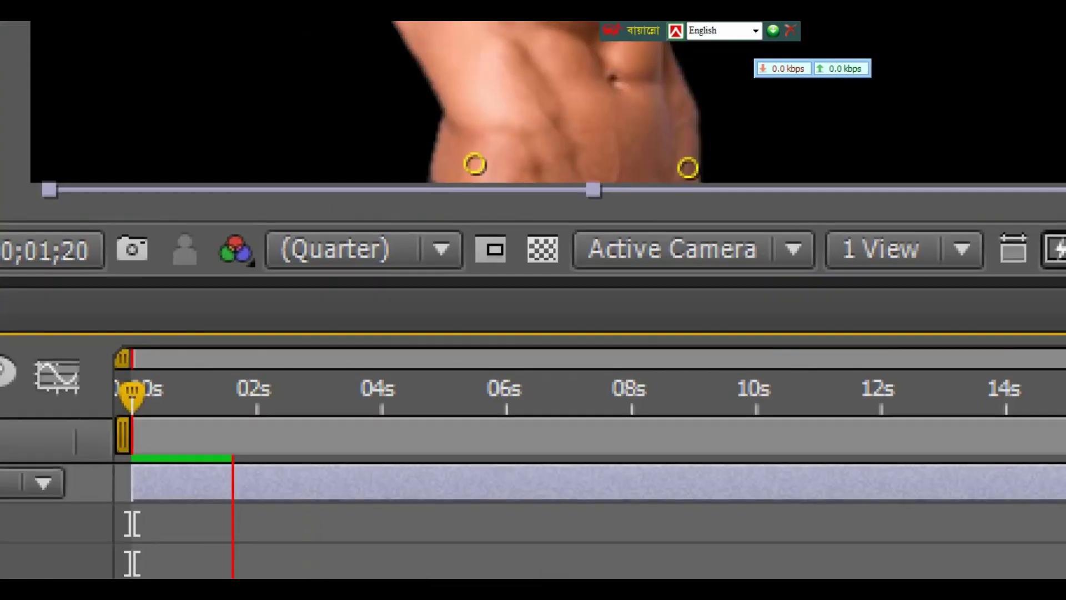
# Step: Select the figure's layer and its pins, replay the animation, and return to the timeline start
pyautogui.click(779, 368)
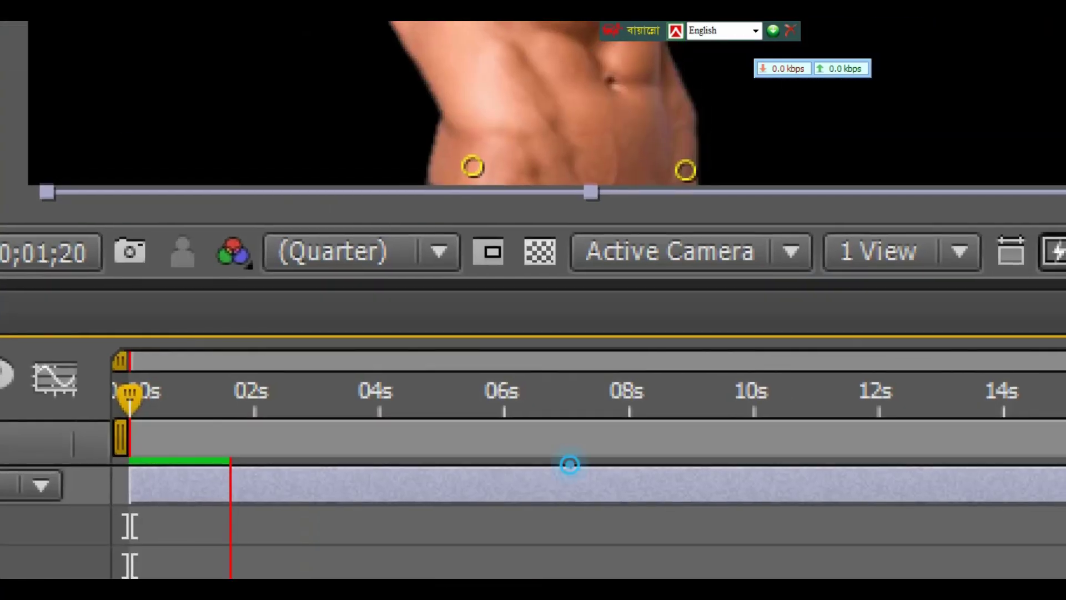
pyautogui.click(473, 167)
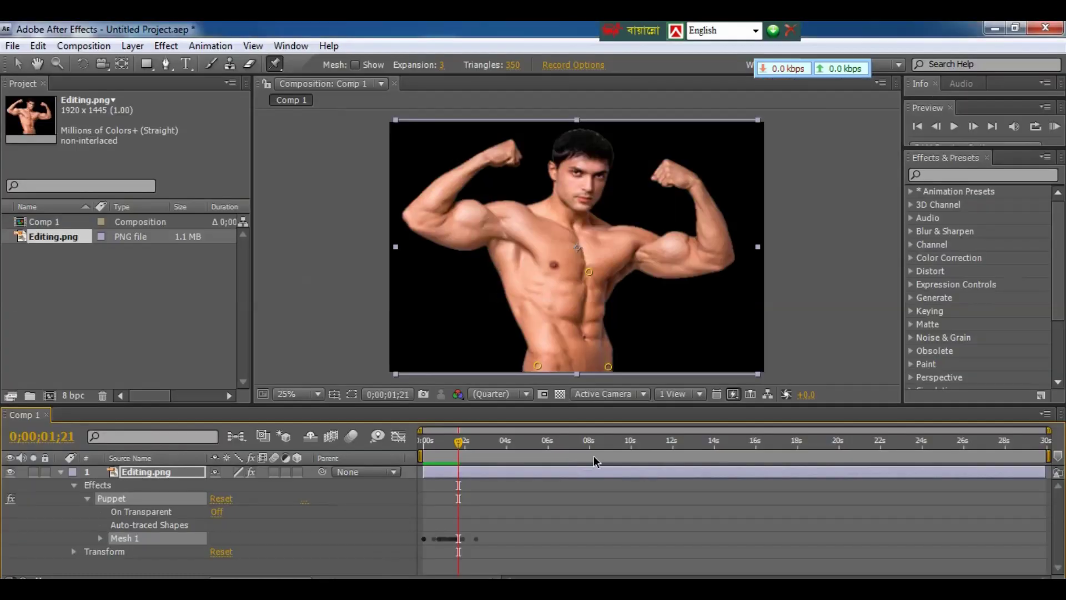
pyautogui.press('space')
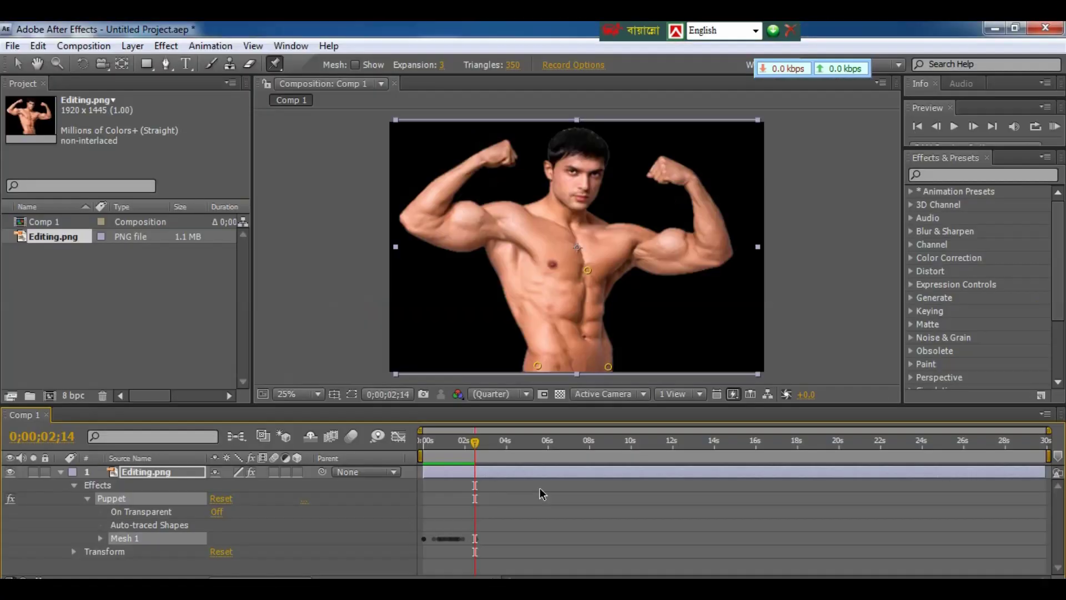
pyautogui.press('Home')
# Step: Swap the old Puppet effect for one chest pin with a recorded sideways sway, then preview it
pyautogui.press('Delete')
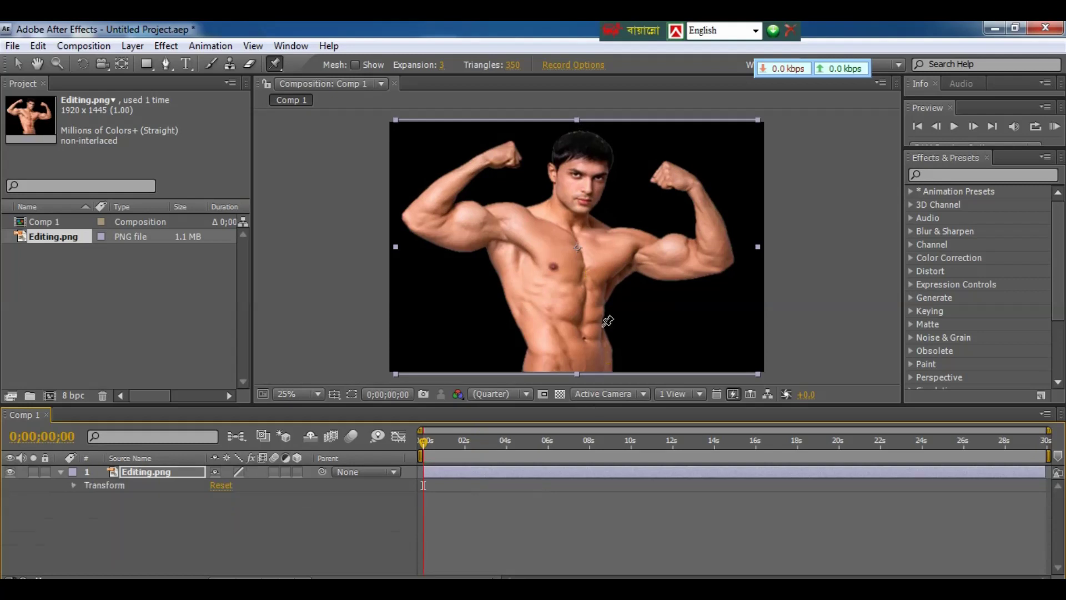
pyautogui.click(586, 272)
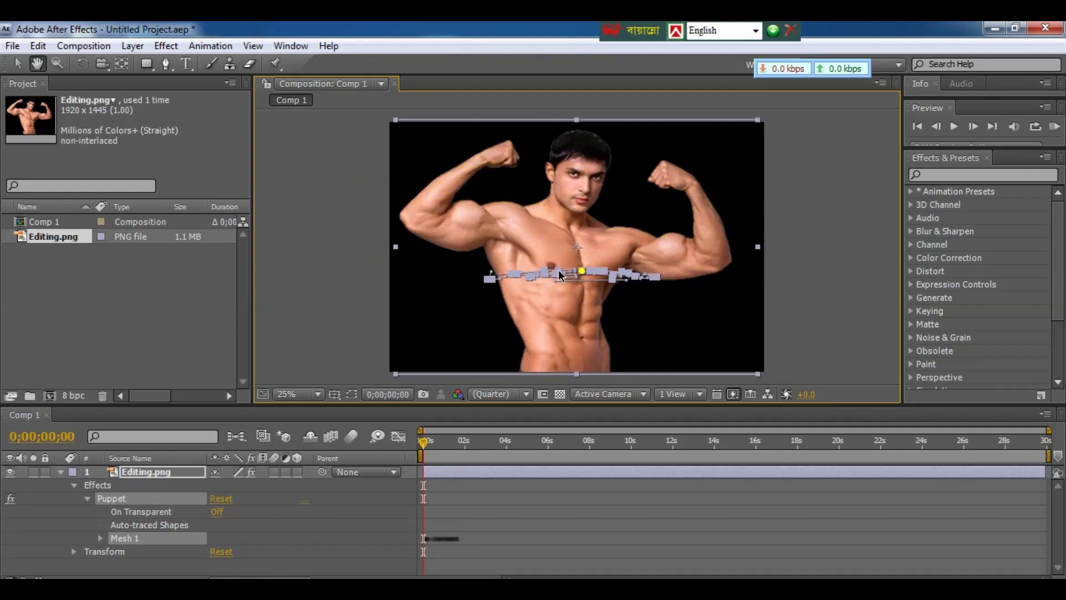
pyautogui.press('space')
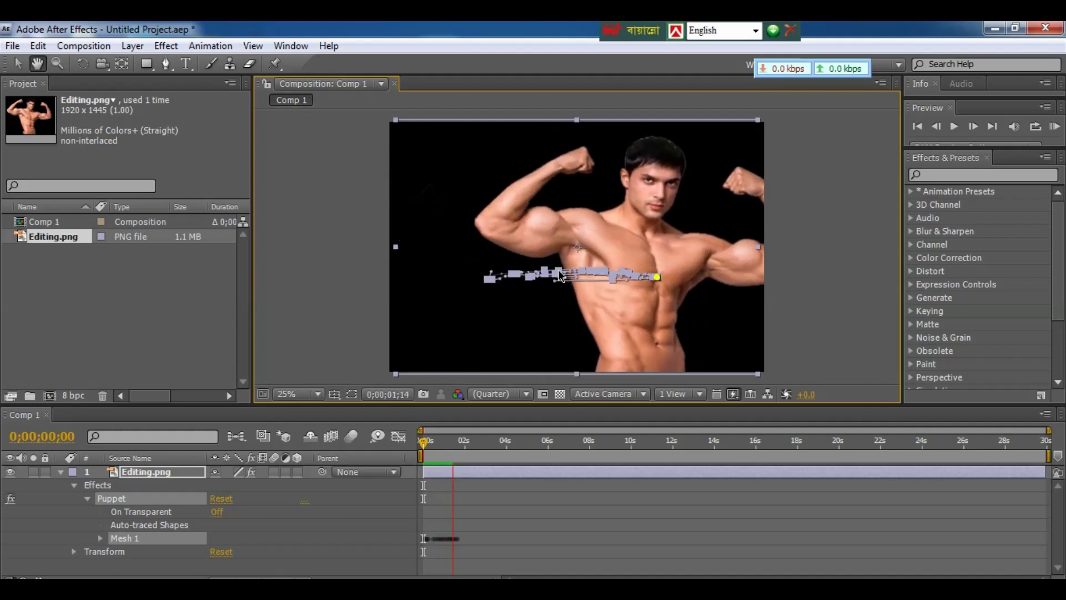
pyautogui.hotkey('ctrl', 'p')
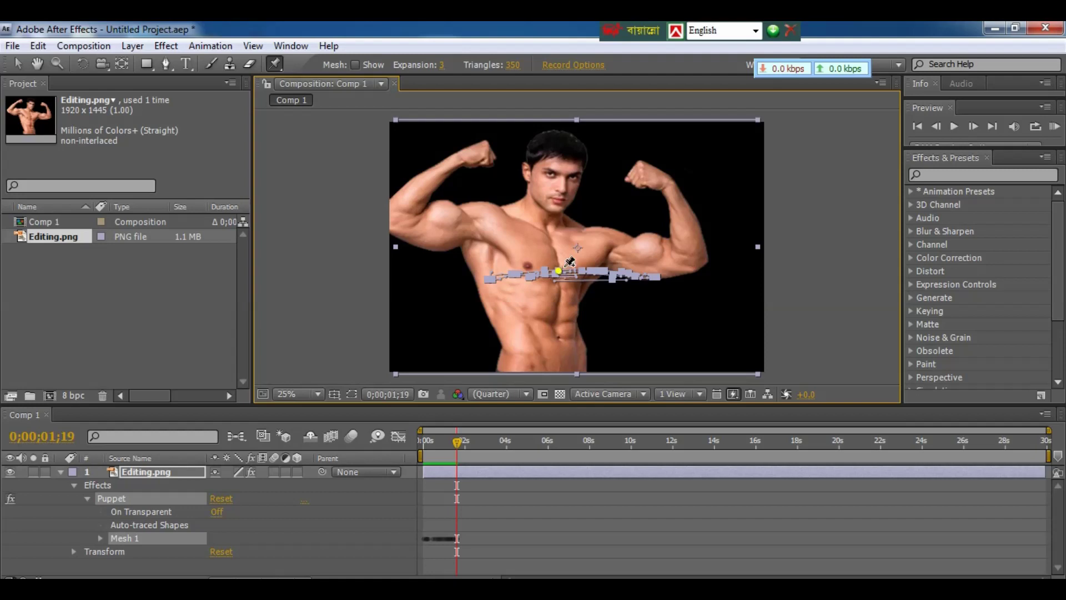
pyautogui.press('Home')
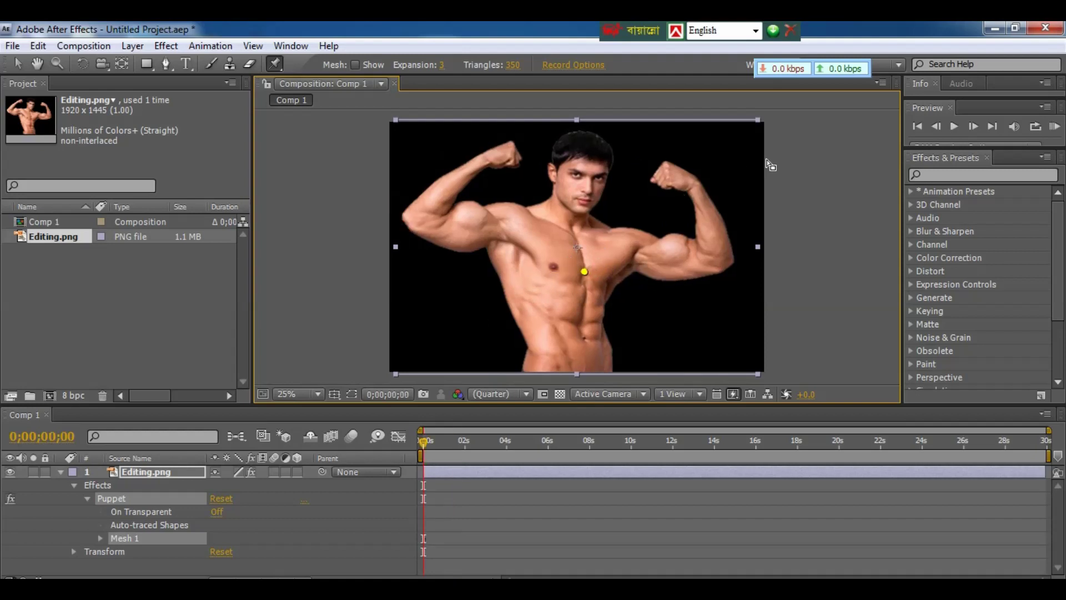
# Step: Delete the chest pin and pin the raised right fist and its elbow
pyautogui.press('Delete')
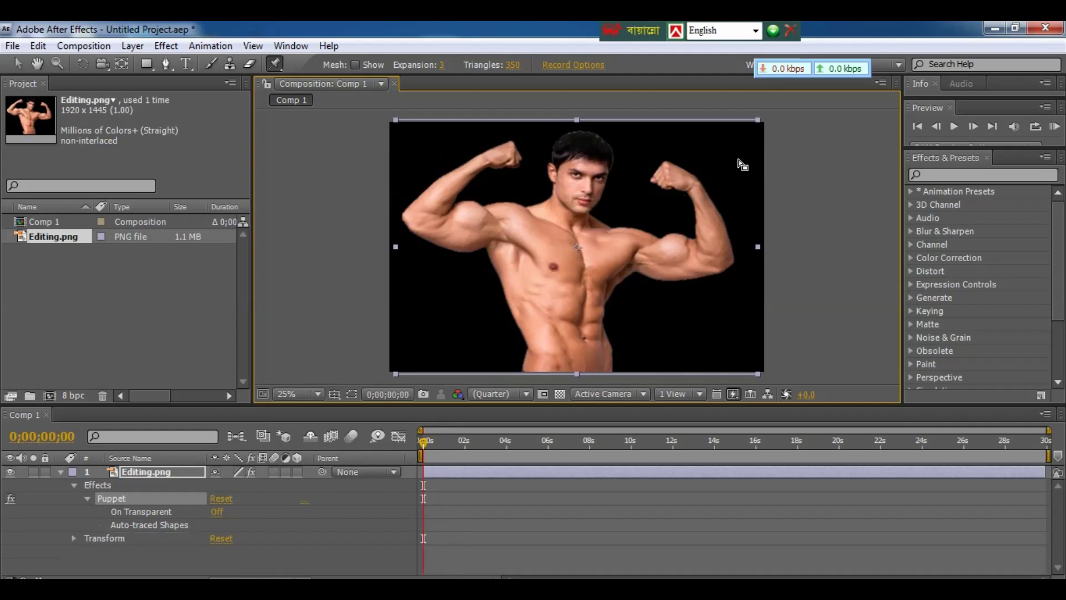
pyautogui.click(670, 176)
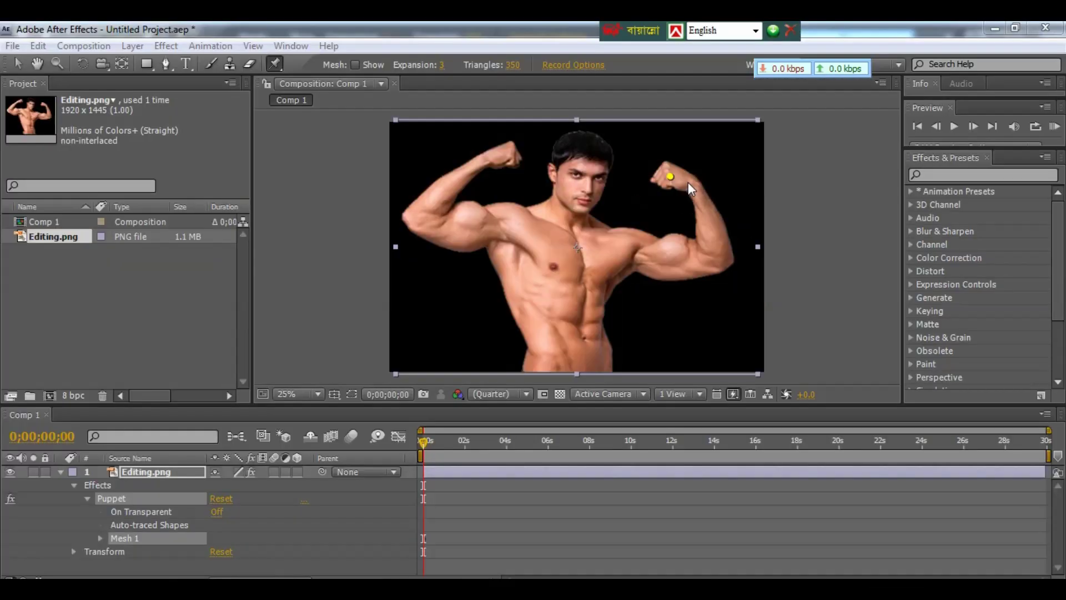
pyautogui.click(714, 261)
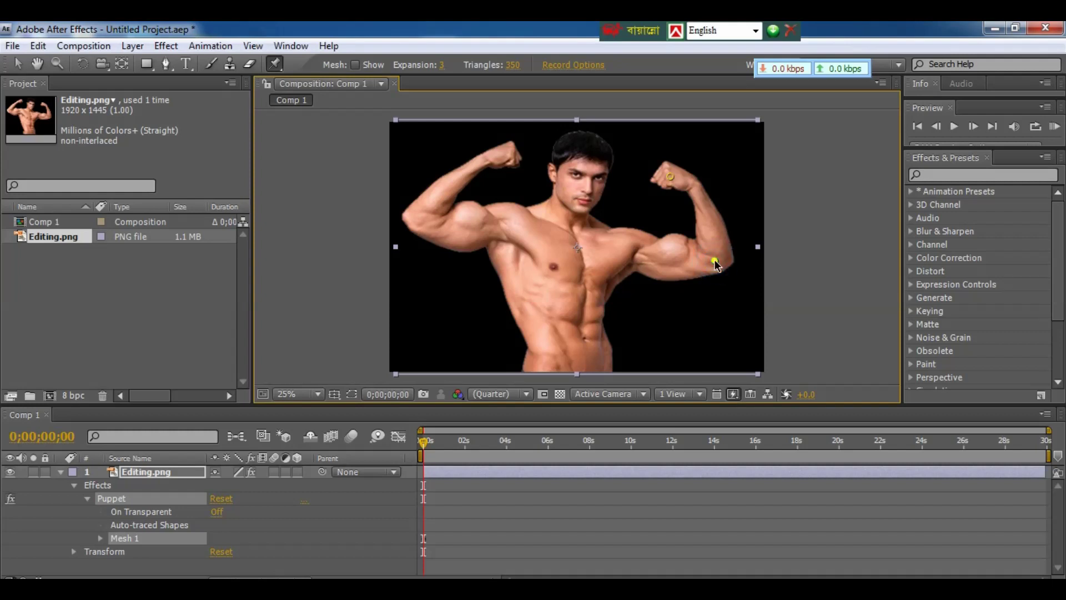
pyautogui.moveTo(670, 177); pyautogui.dragTo(770, 178)
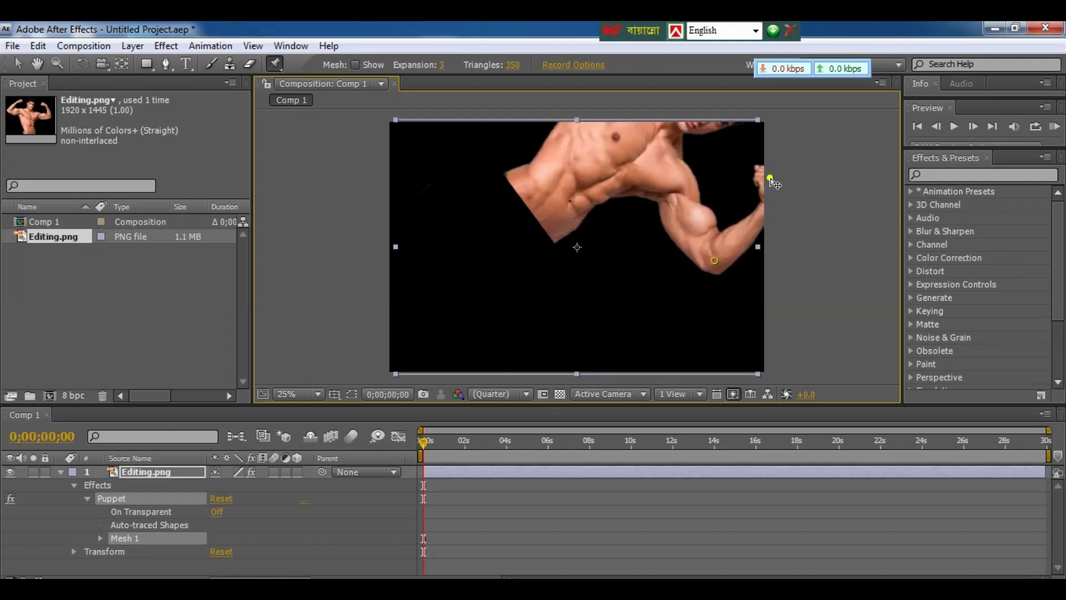
pyautogui.hotkey('ctrl', 'z')
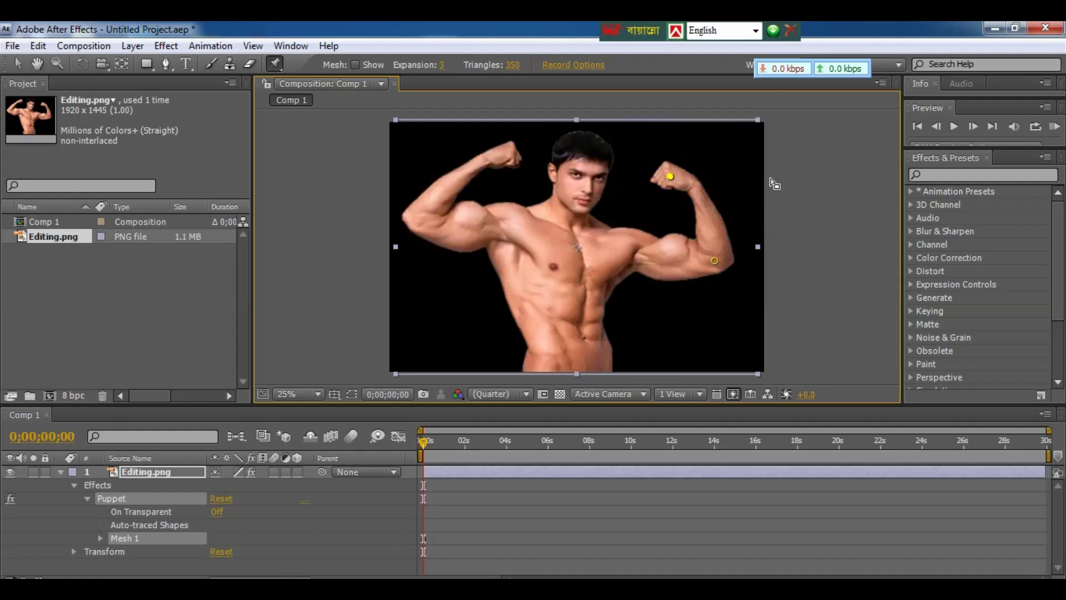
# Step: Pin both waist sides and pull the fist pin slightly outward to bend the arm
pyautogui.click(542, 368)
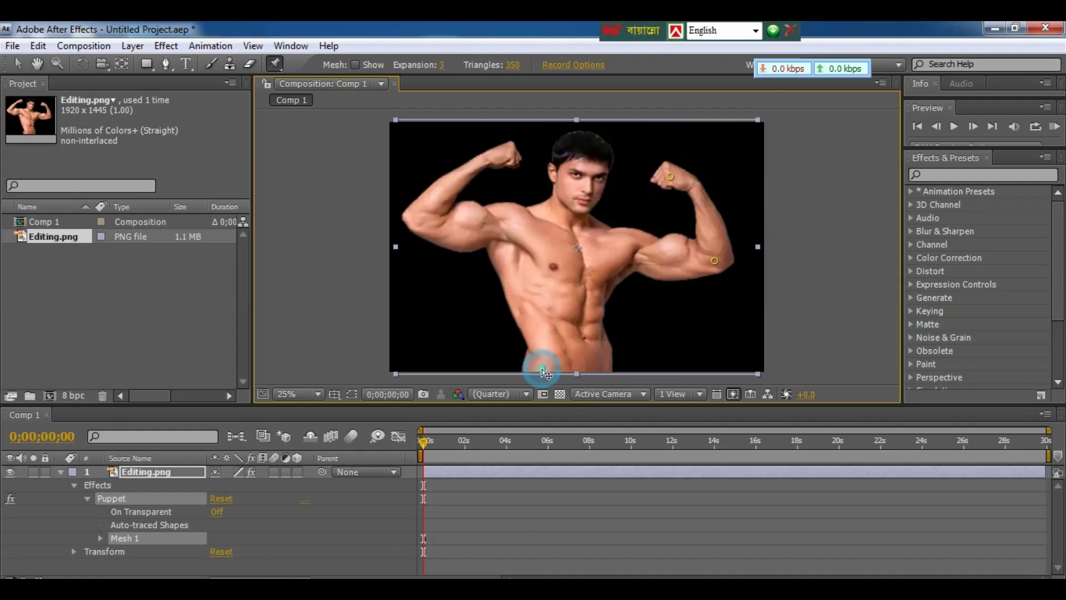
pyautogui.click(607, 367)
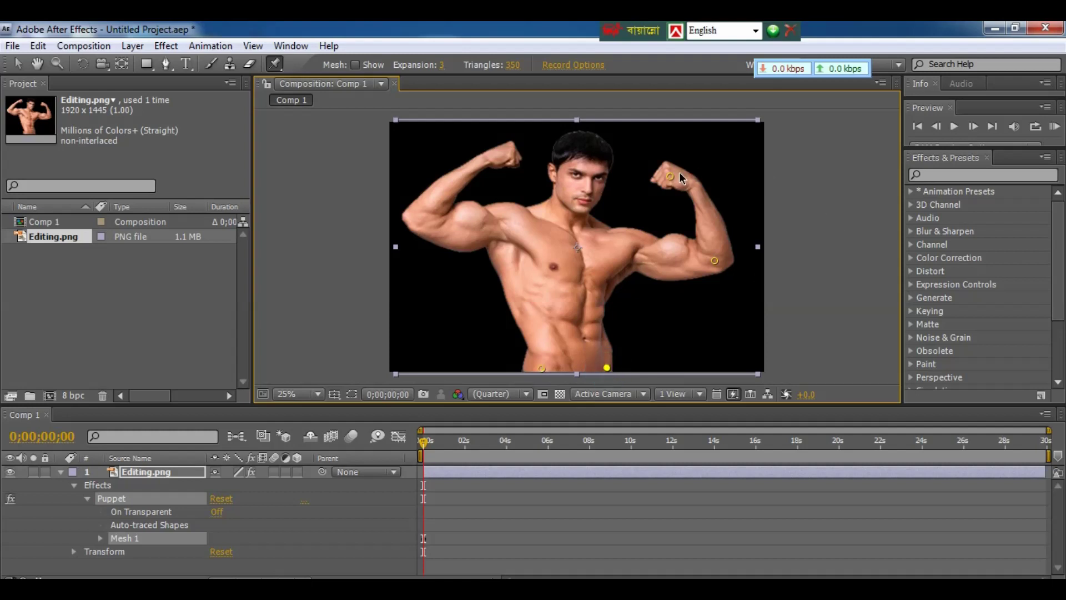
pyautogui.moveTo(670, 176); pyautogui.dragTo(735, 179)
pyautogui.moveTo(730, 179)
pyautogui.mouseDown()
pyautogui.moveTo(689, 186)
pyautogui.moveTo(721, 177)
pyautogui.mouseUp()
pyautogui.click(688, 187)
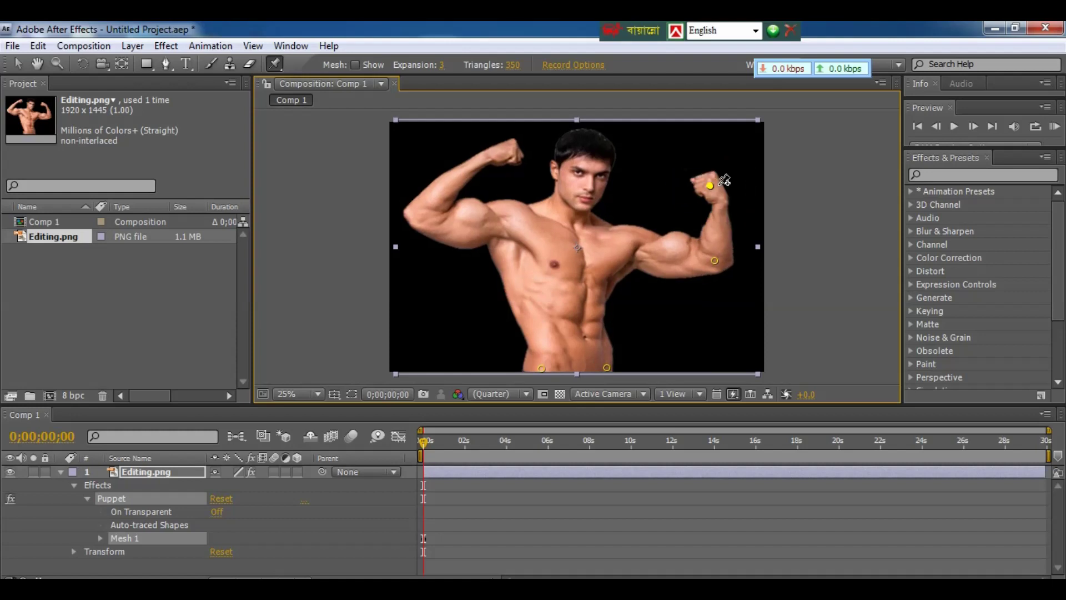